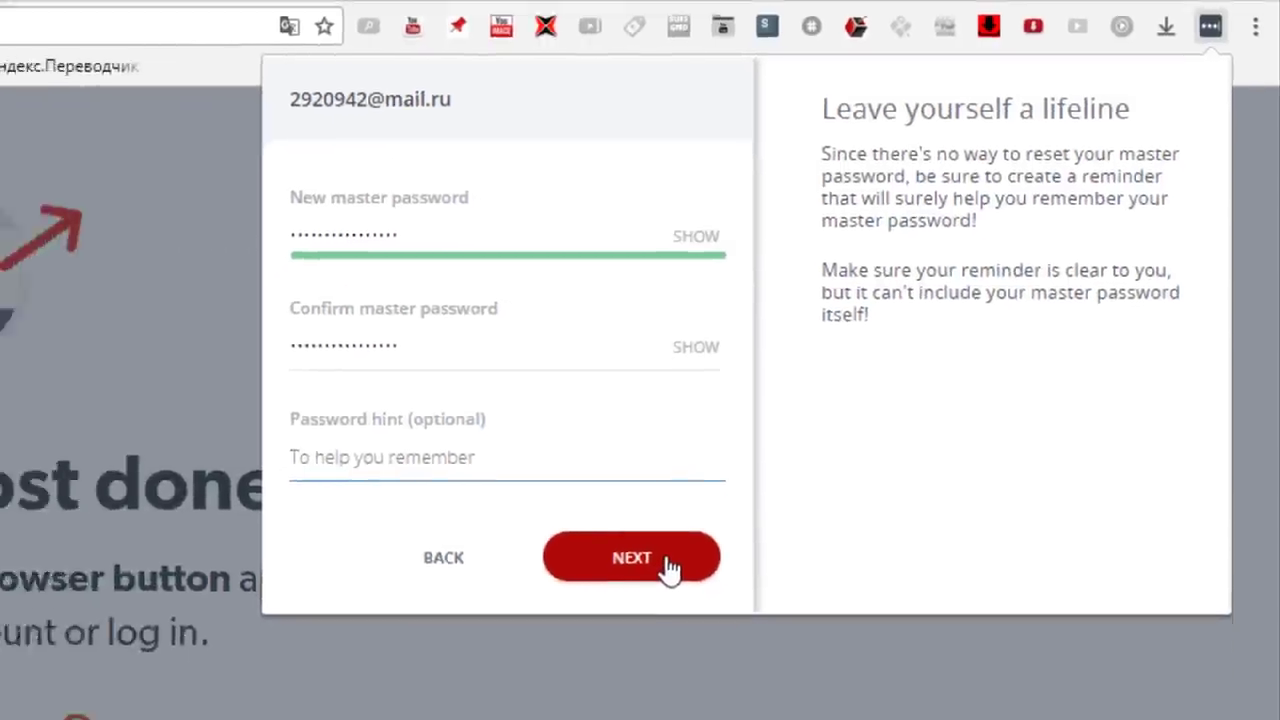
# Finish the master-password setup and switch to the new, empty LastPass vault
pyautogui.click(566, 655)
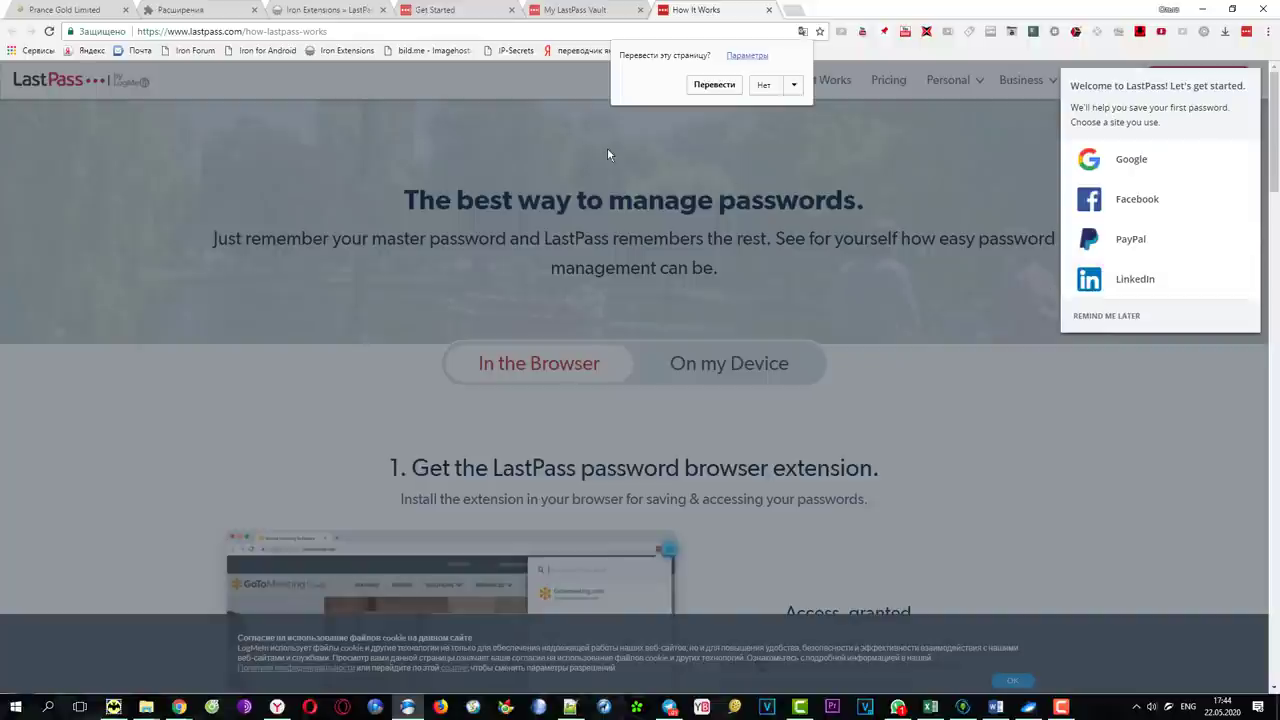
pyautogui.click(576, 10)
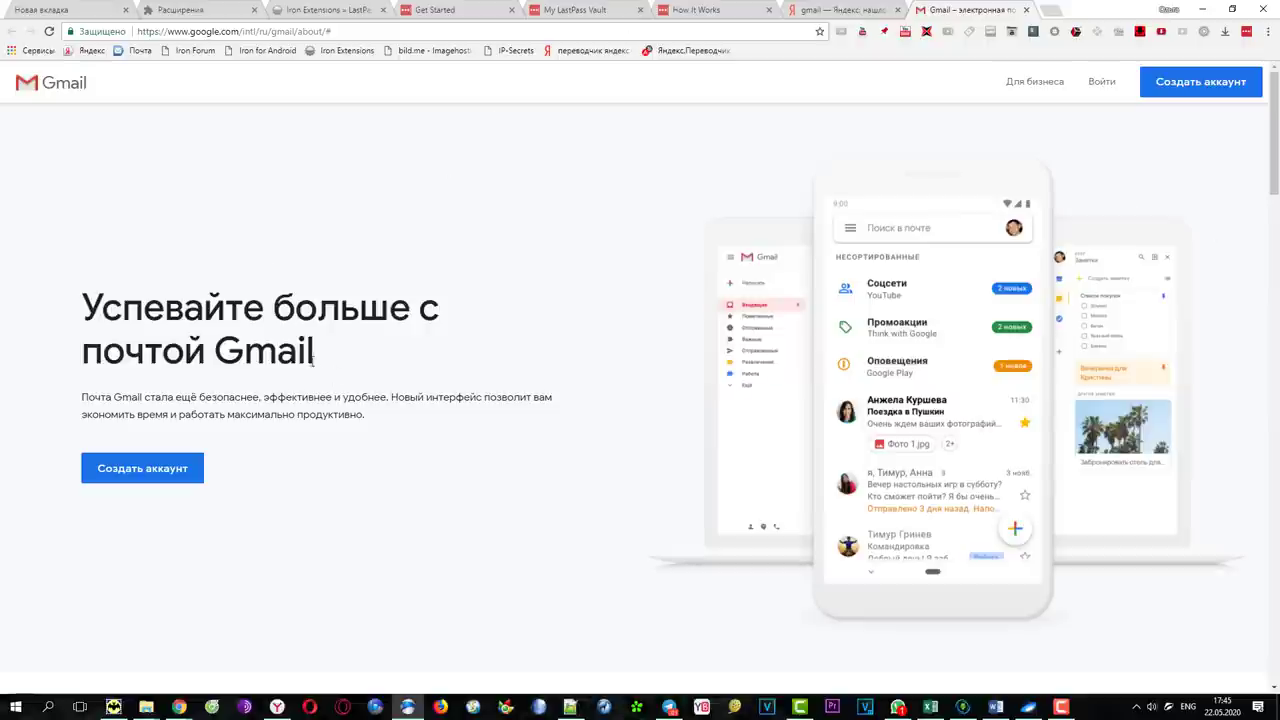
# Start a new Google account and enter the first name, surname and desired Gmail username
pyautogui.click(152, 474)
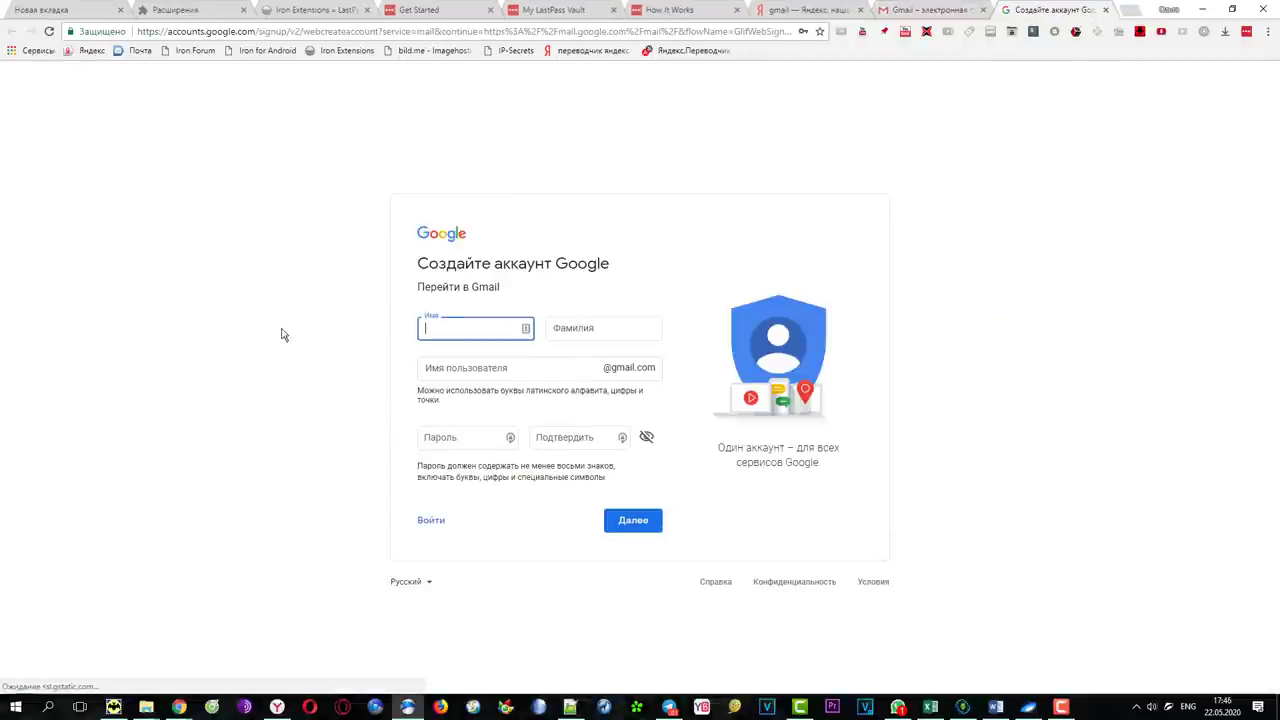
pyautogui.click(609, 327)
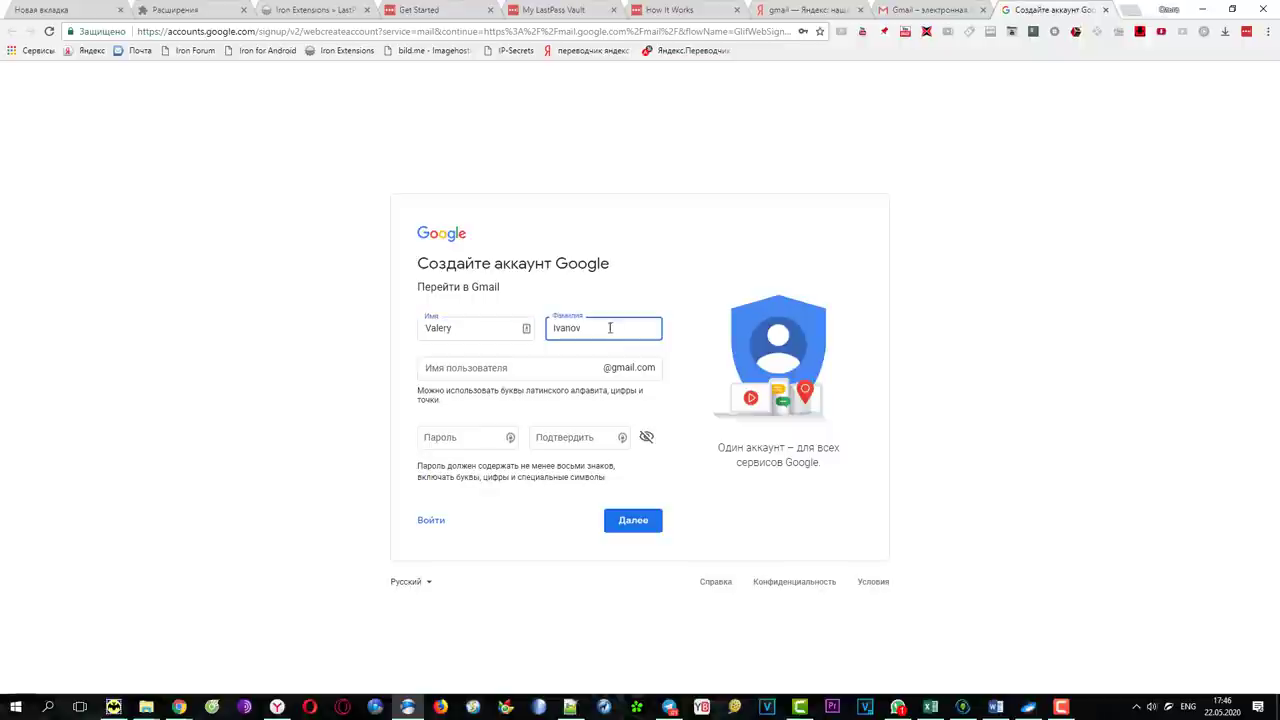
pyautogui.click(503, 369)
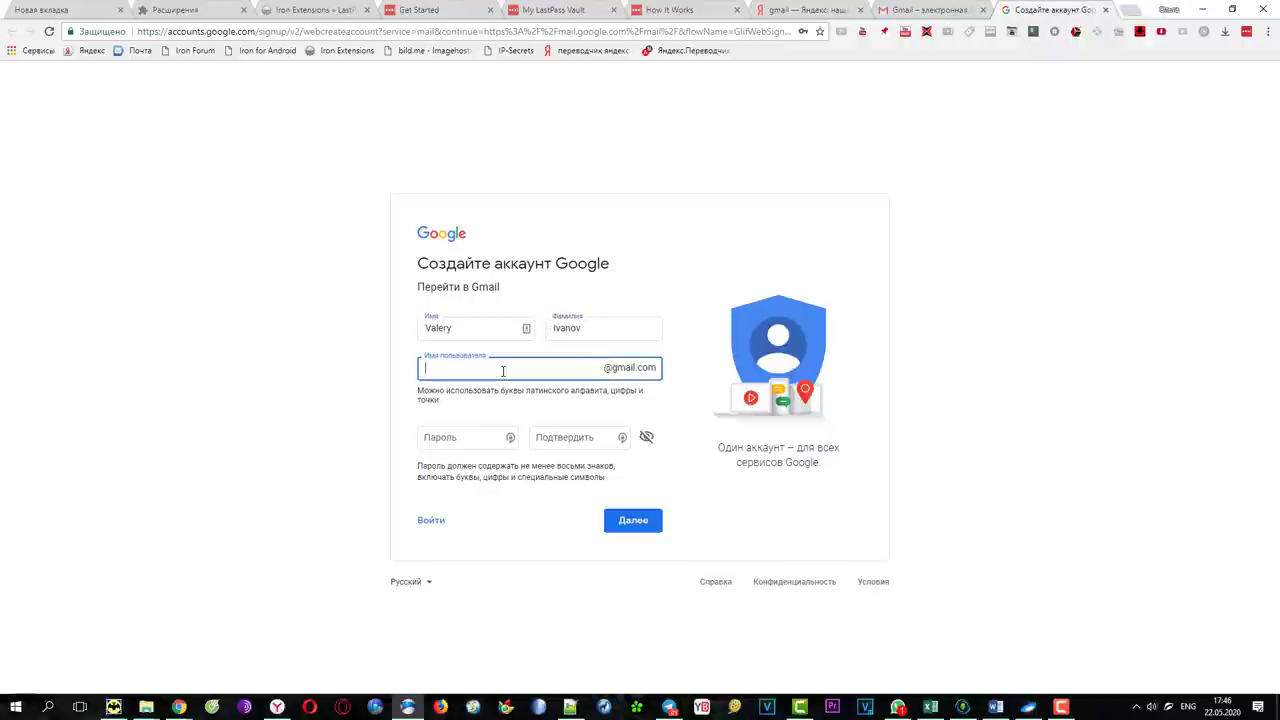
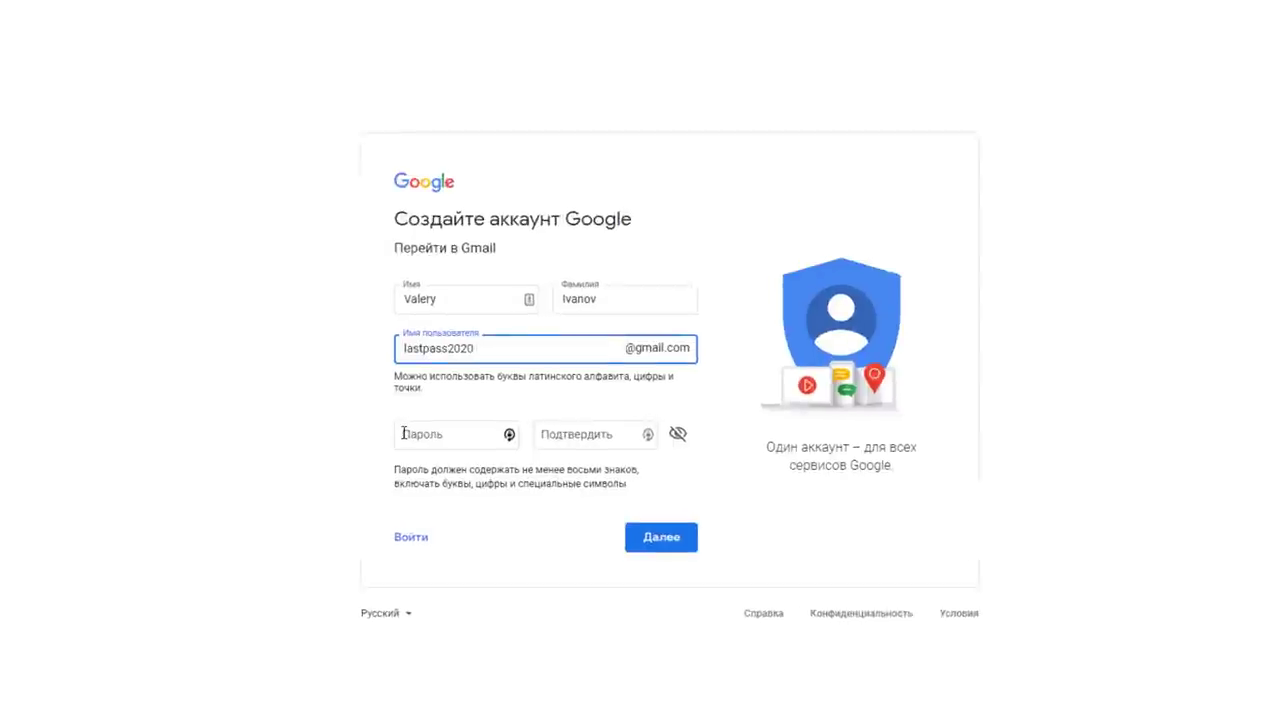
pyautogui.click(299, 427)
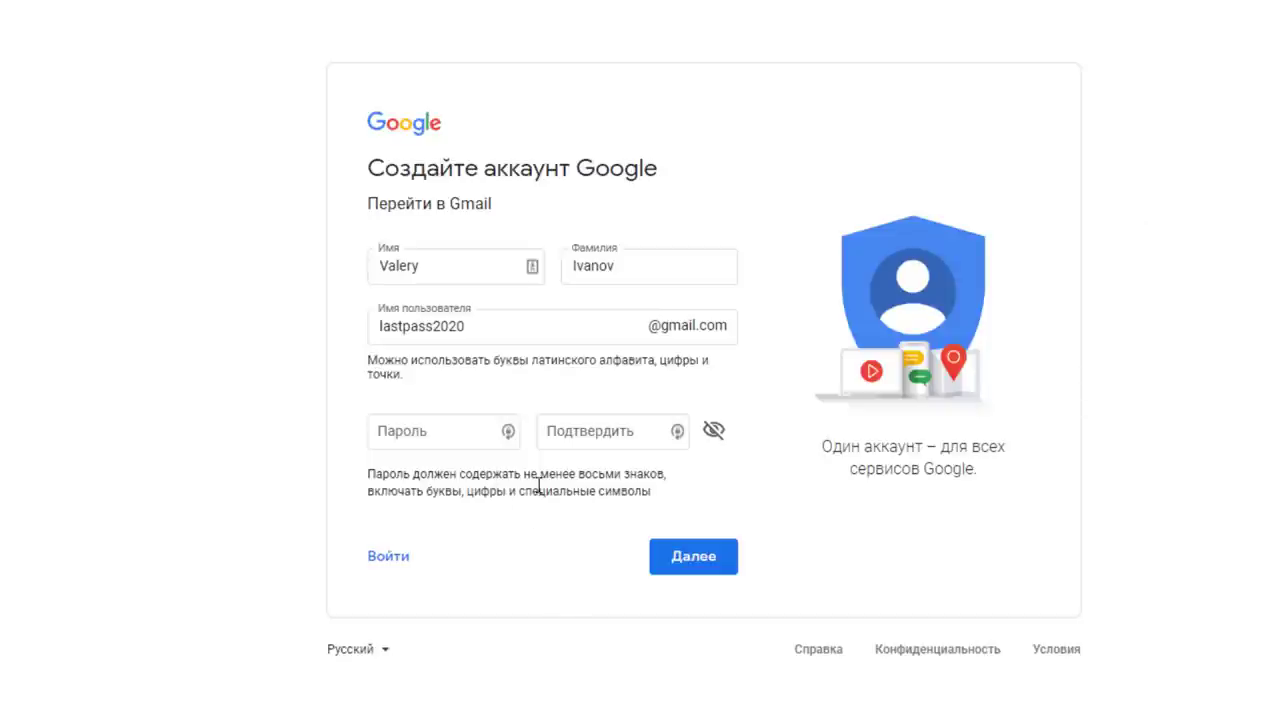
# Open LastPass's generator on the password field and set the password length to 22 characters
pyautogui.click(508, 431)
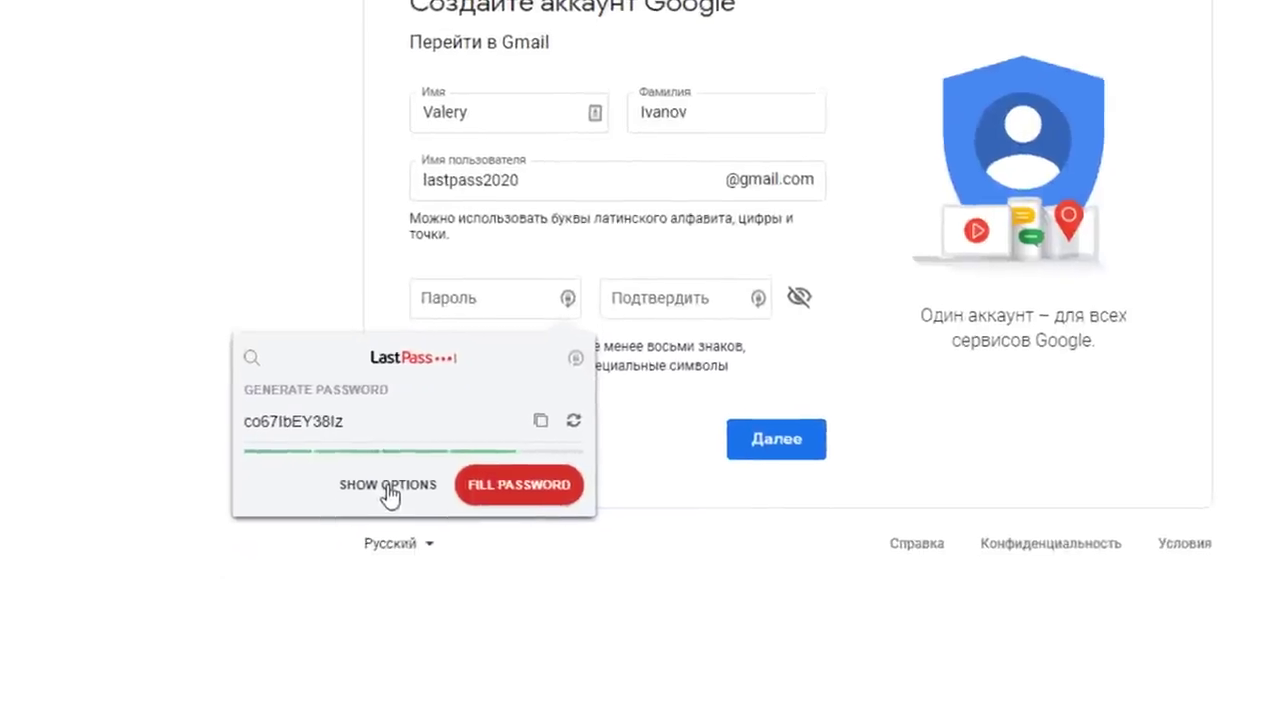
pyautogui.click(386, 484)
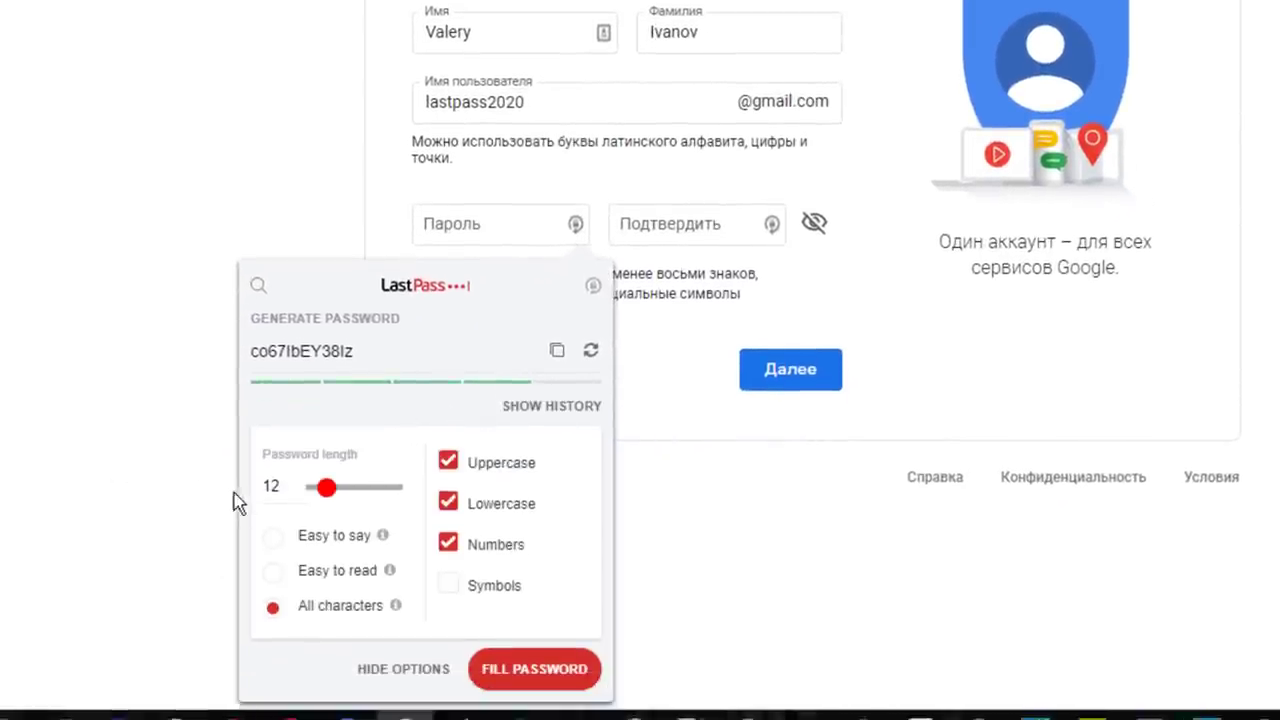
pyautogui.moveTo(328, 488)
pyautogui.mouseDown()
pyautogui.moveTo(357, 490)
pyautogui.moveTo(324, 488)
pyautogui.mouseUp()
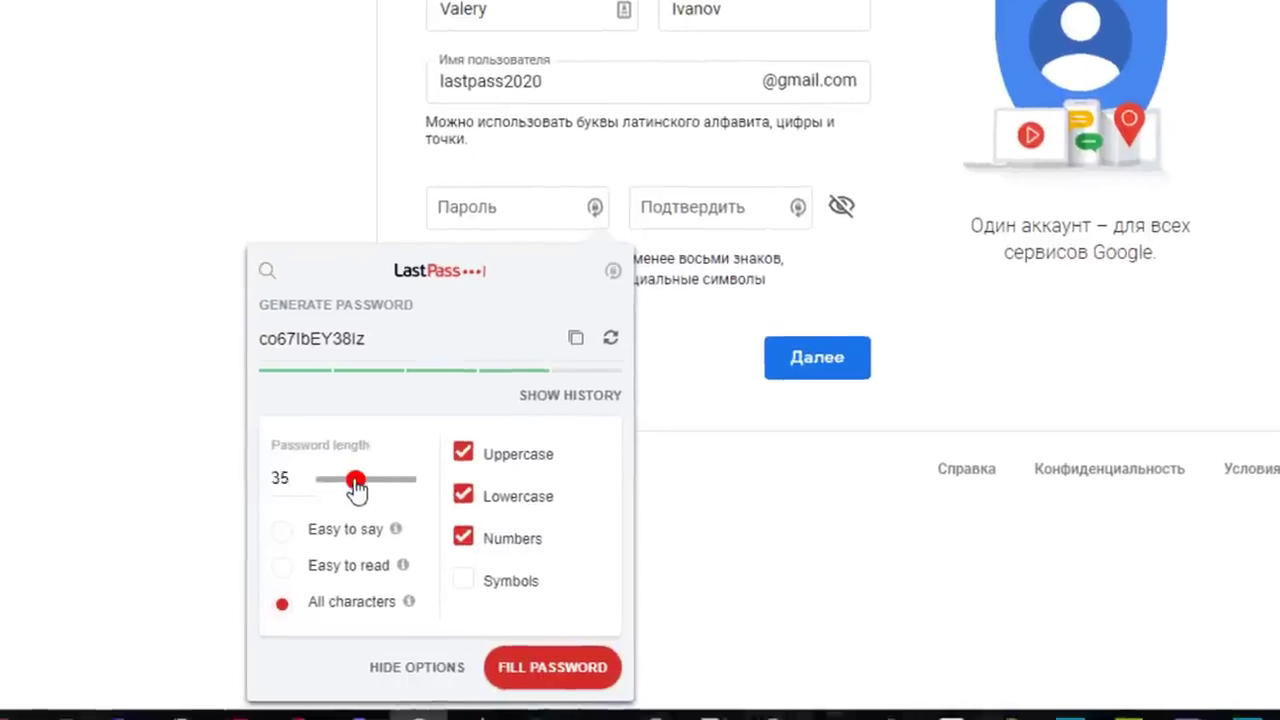
pyautogui.moveTo(454, 398); pyautogui.dragTo(503, 372)
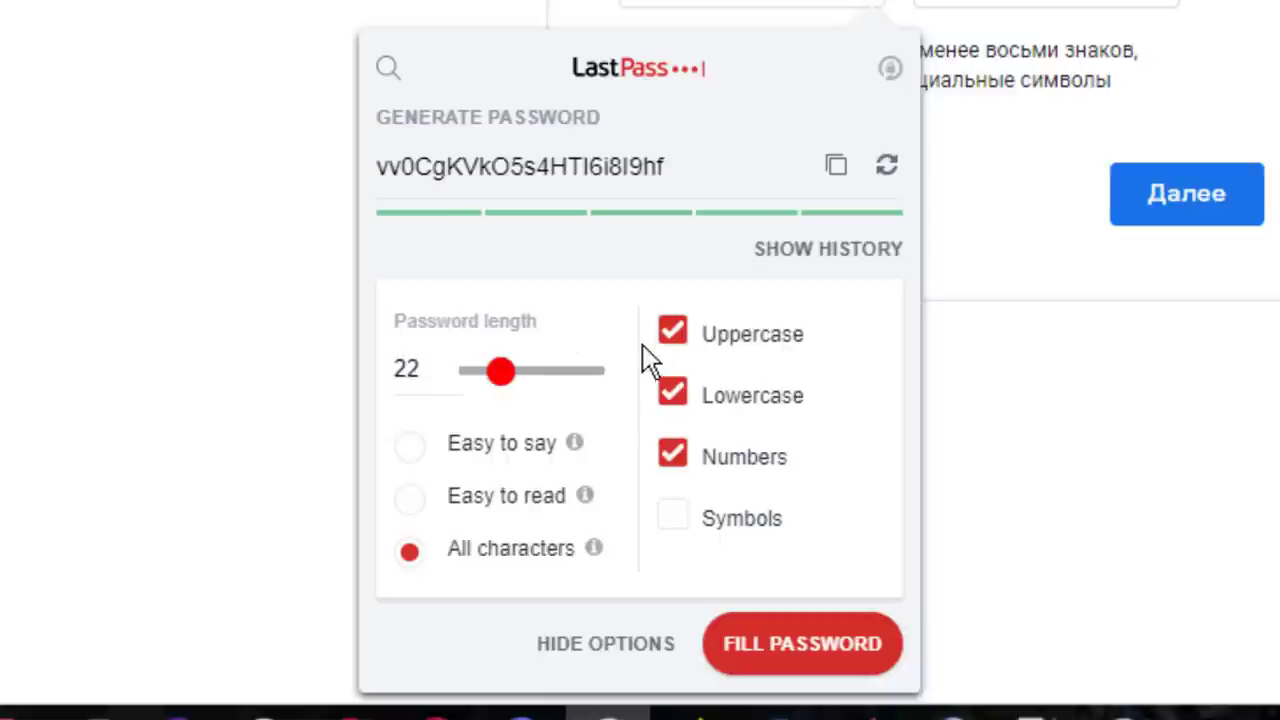
# Toggle character types to try symbols-only and digits-only generated passwords
pyautogui.click(673, 333)
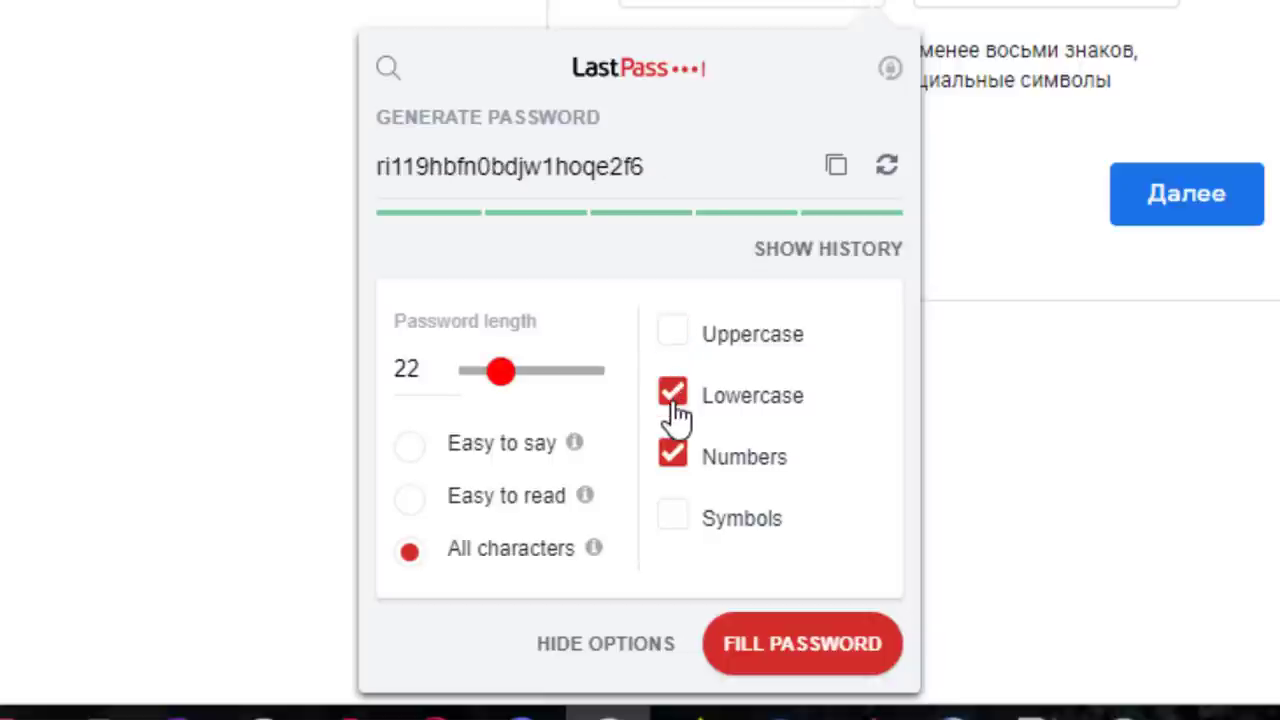
pyautogui.click(674, 400)
pyautogui.click(670, 462)
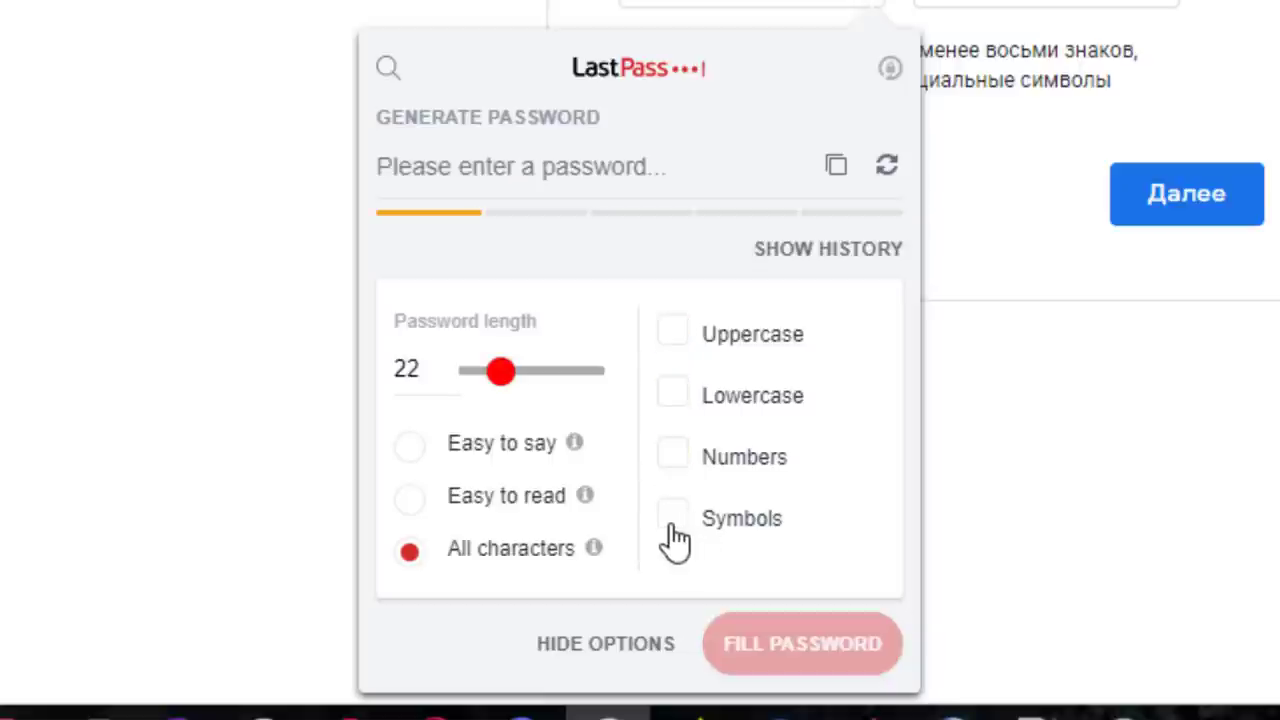
pyautogui.click(674, 522)
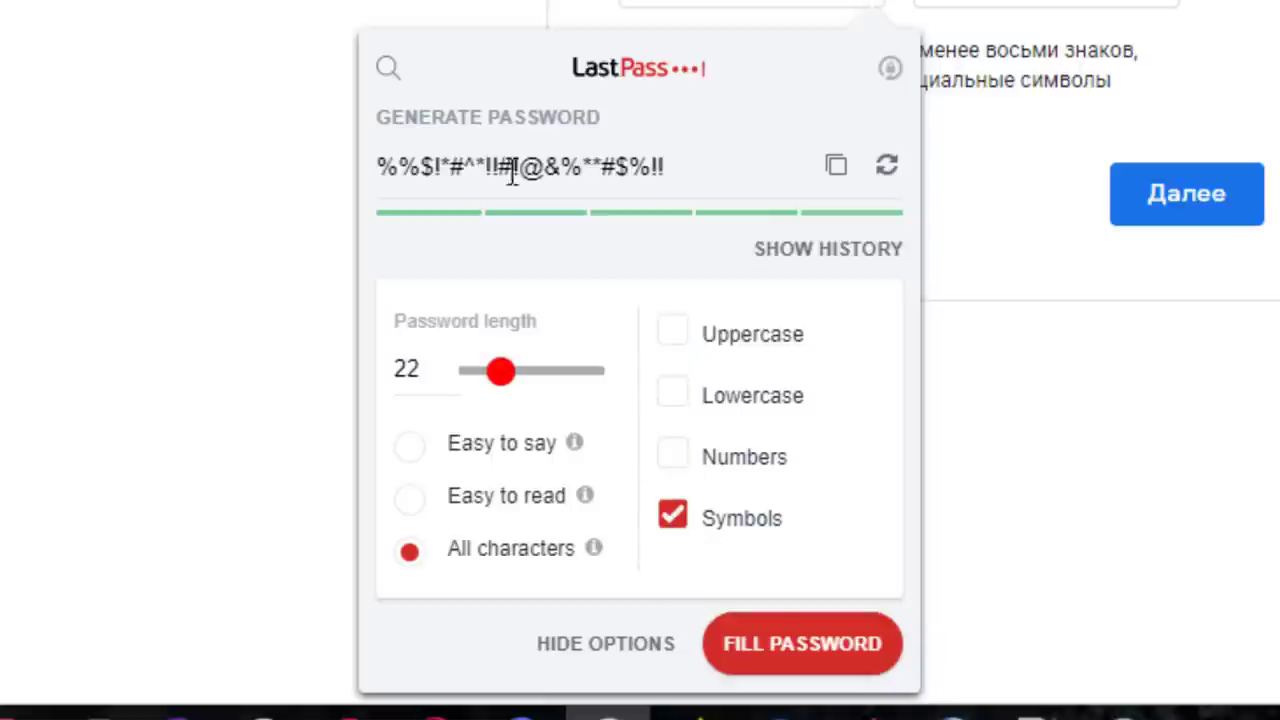
pyautogui.click(673, 462)
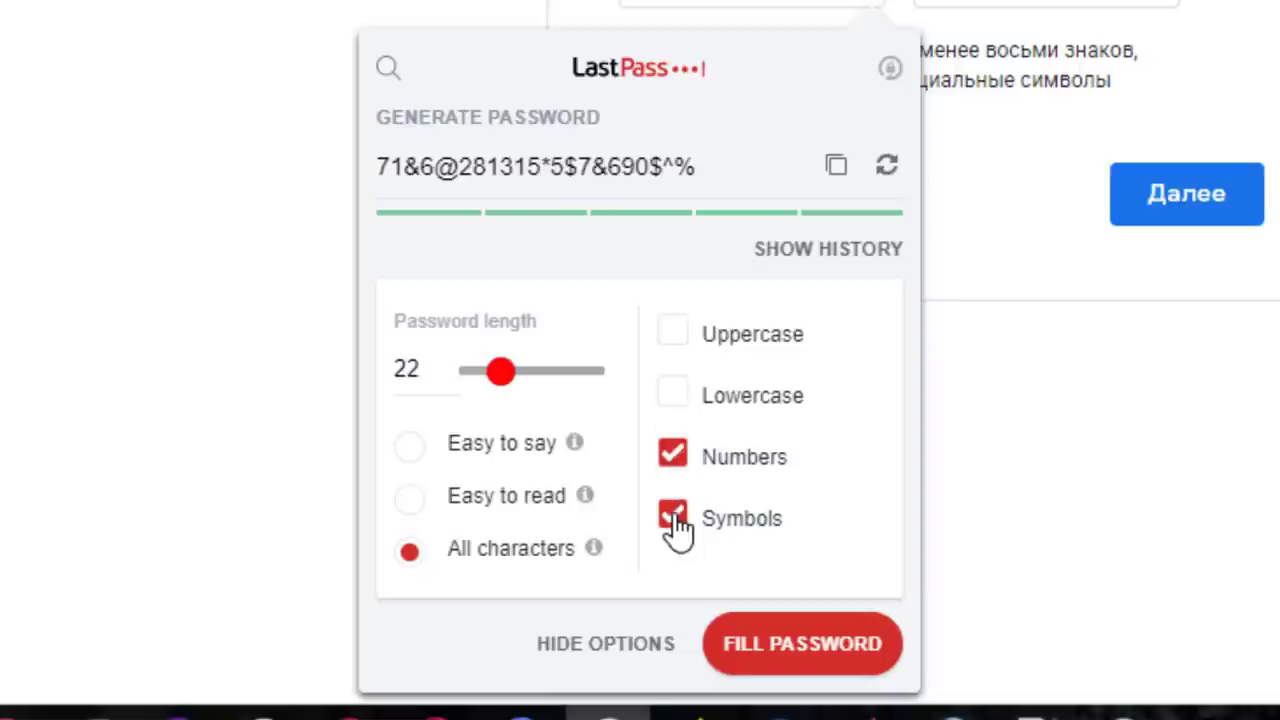
pyautogui.click(675, 518)
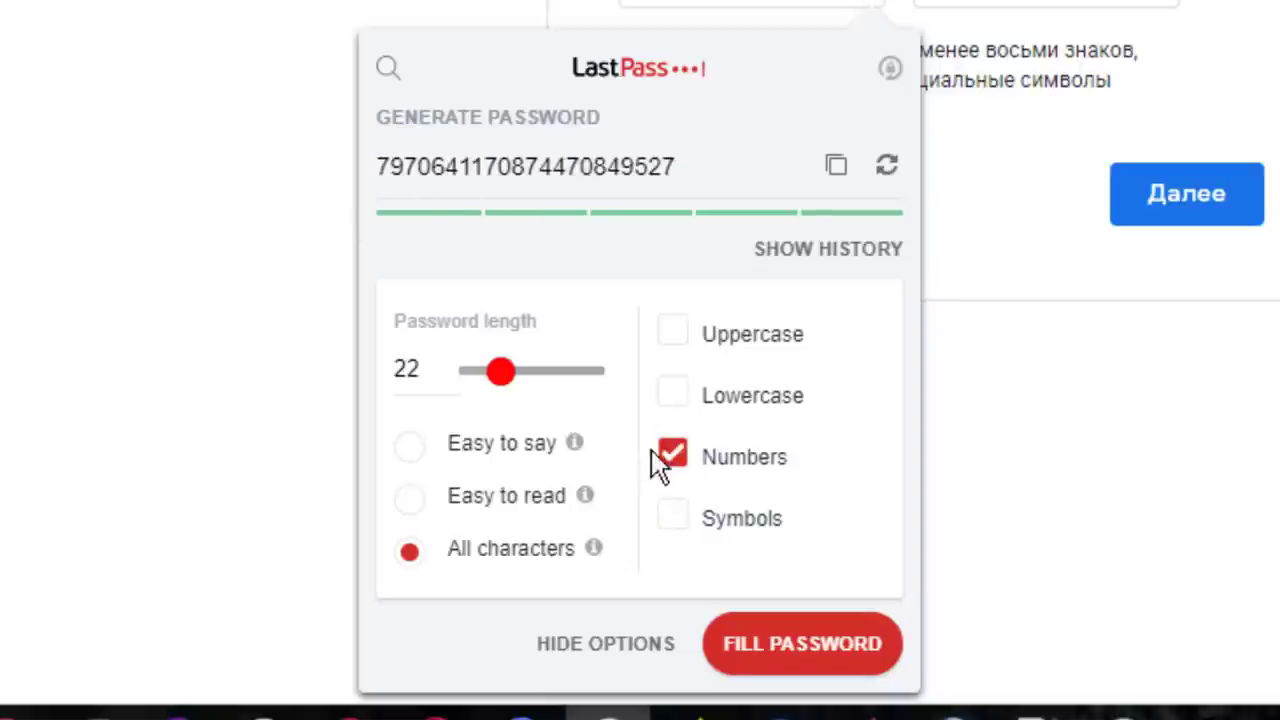
pyautogui.moveTo(389, 168); pyautogui.dragTo(566, 170)
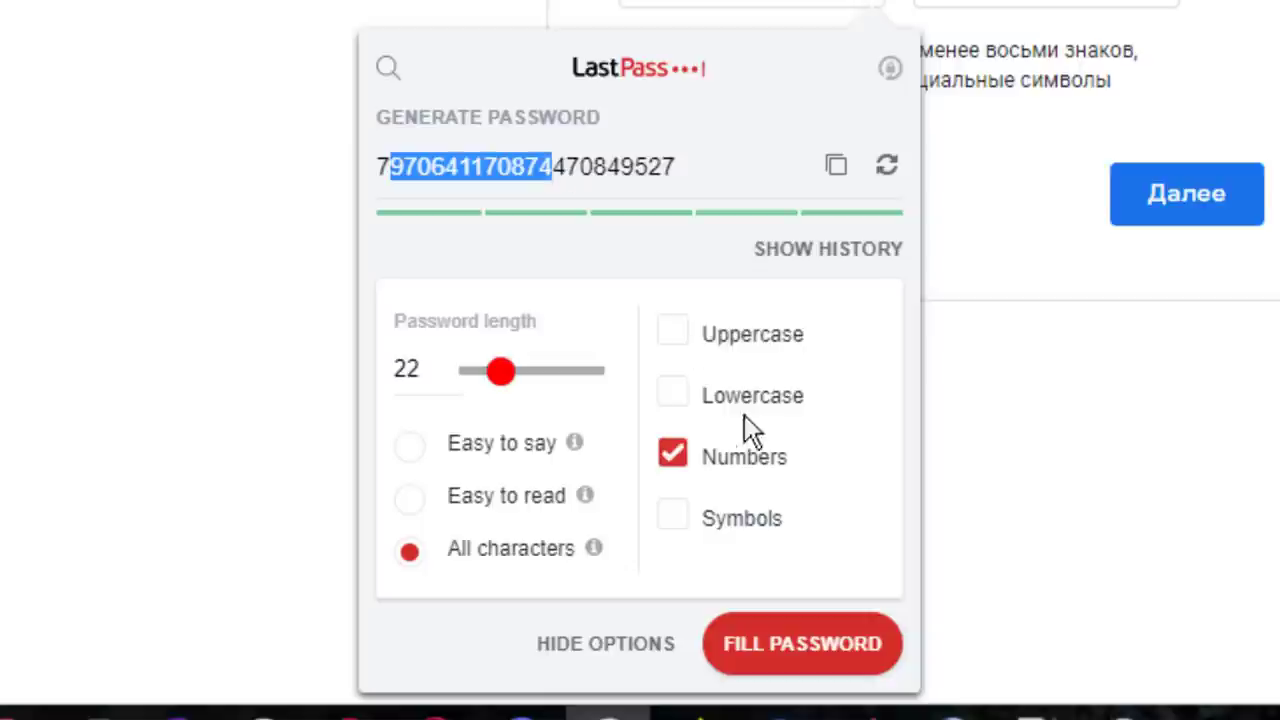
pyautogui.moveTo(777, 456); pyautogui.dragTo(790, 456)
# Try lowercase-only and then uppercase-only generated passwords
pyautogui.click(684, 456)
pyautogui.click(672, 397)
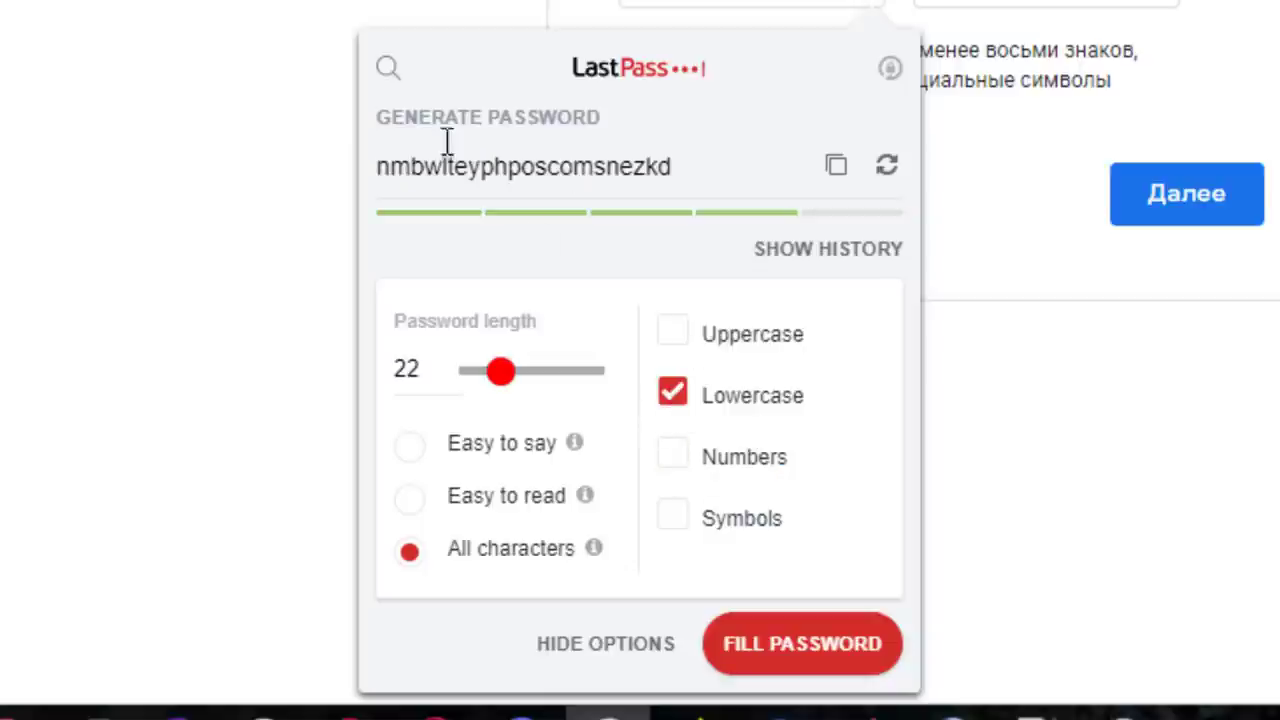
pyautogui.click(669, 396)
pyautogui.click(672, 340)
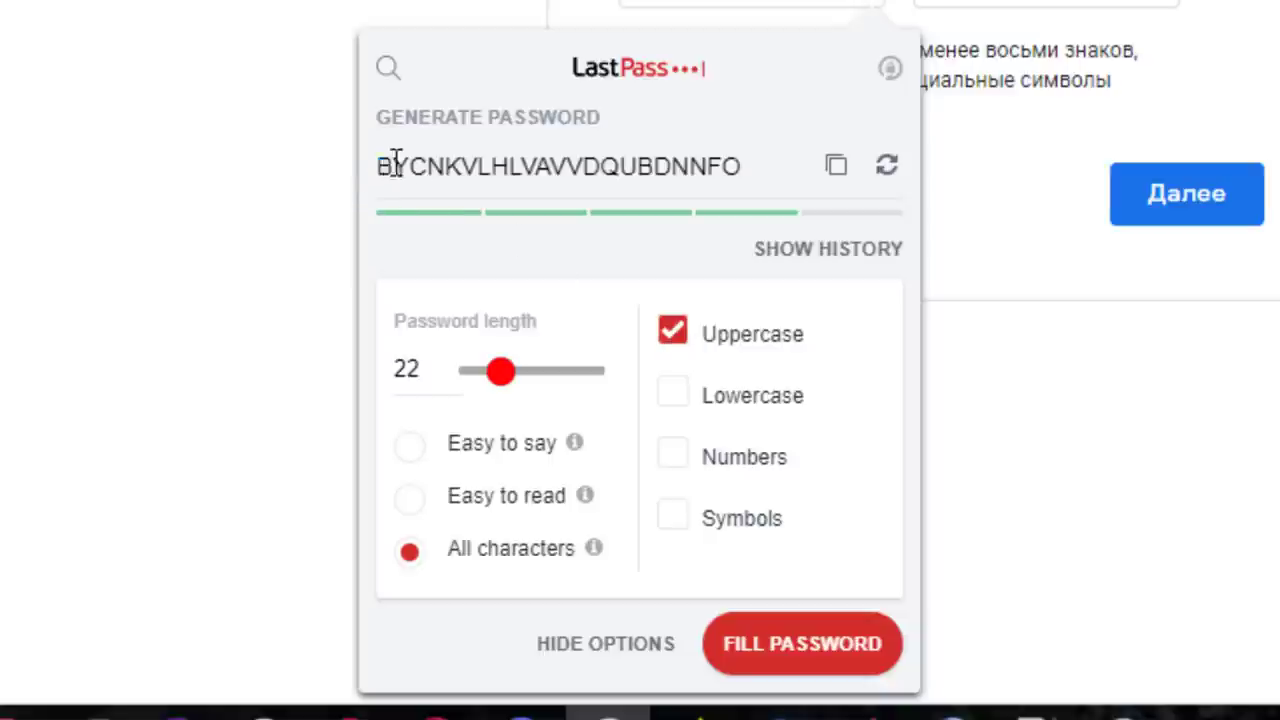
pyautogui.moveTo(396, 165); pyautogui.dragTo(586, 168)
# Enable uppercase, lowercase, numbers and symbols together for the 22-character password
pyautogui.click(675, 333)
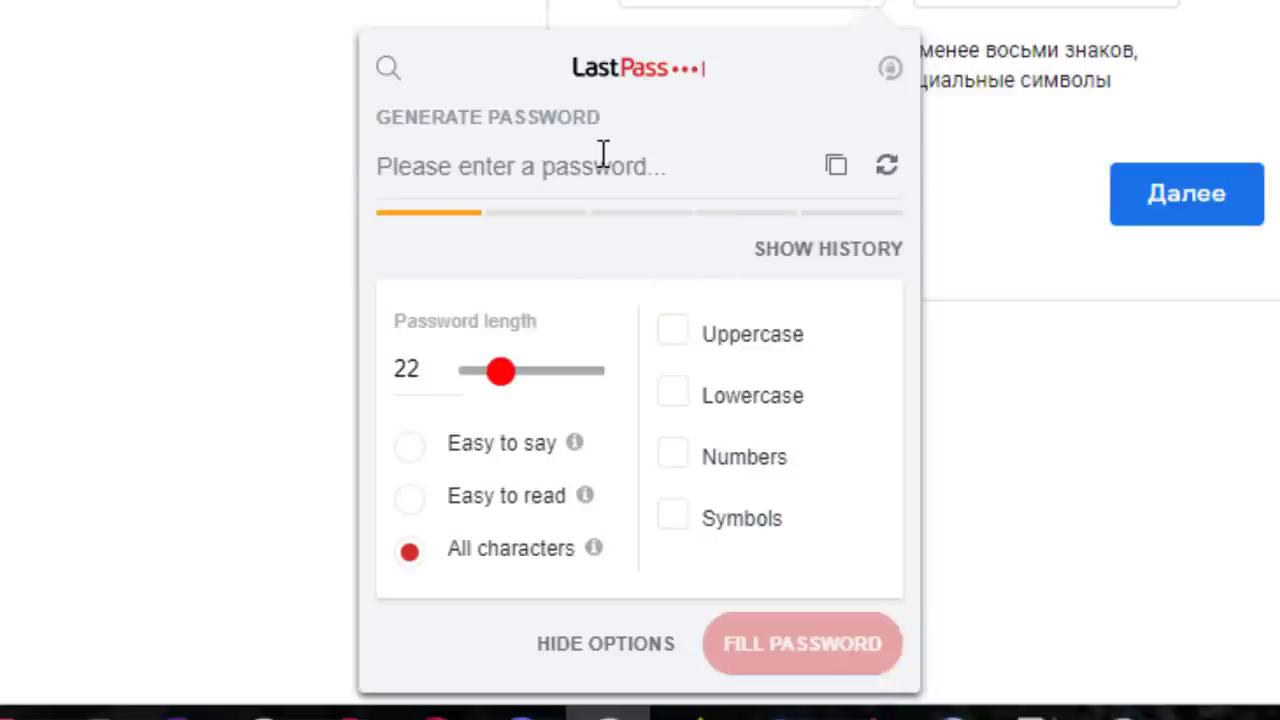
pyautogui.click(675, 340)
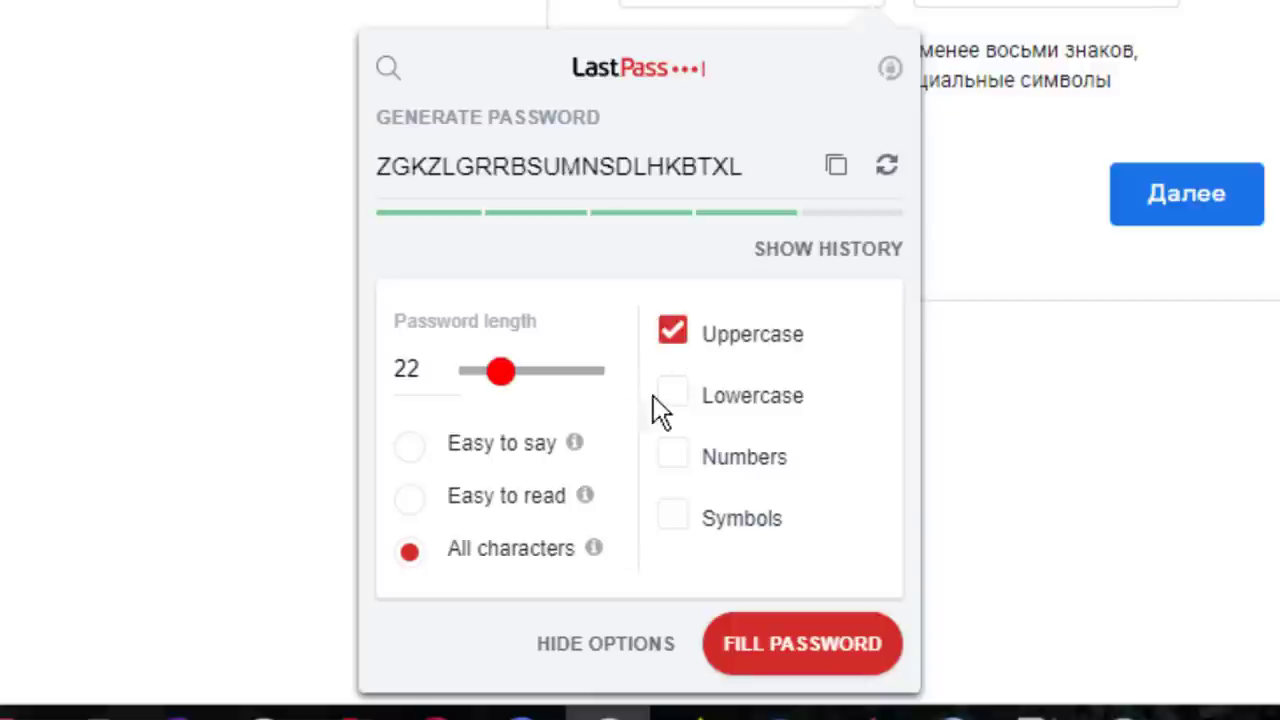
pyautogui.click(672, 395)
pyautogui.click(673, 456)
pyautogui.click(673, 516)
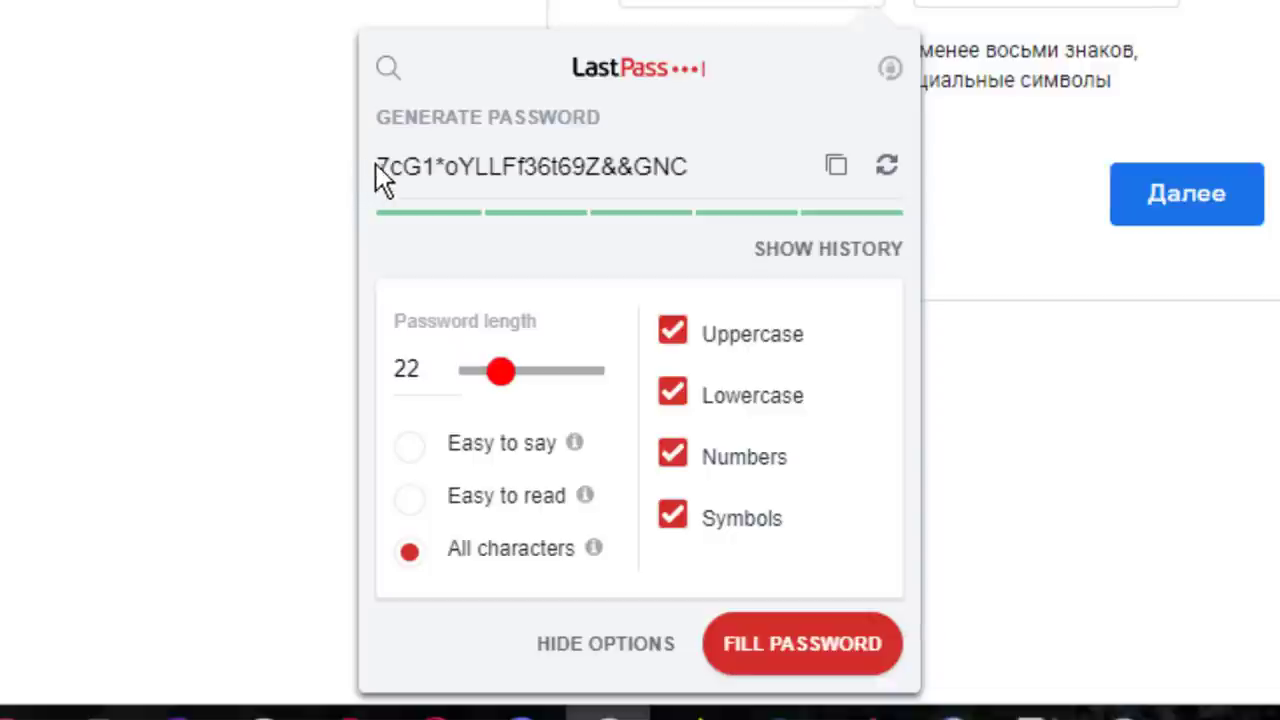
# Regenerate the 22-character password repeatedly with the refresh button
pyautogui.moveTo(691, 166); pyautogui.dragTo(366, 190)
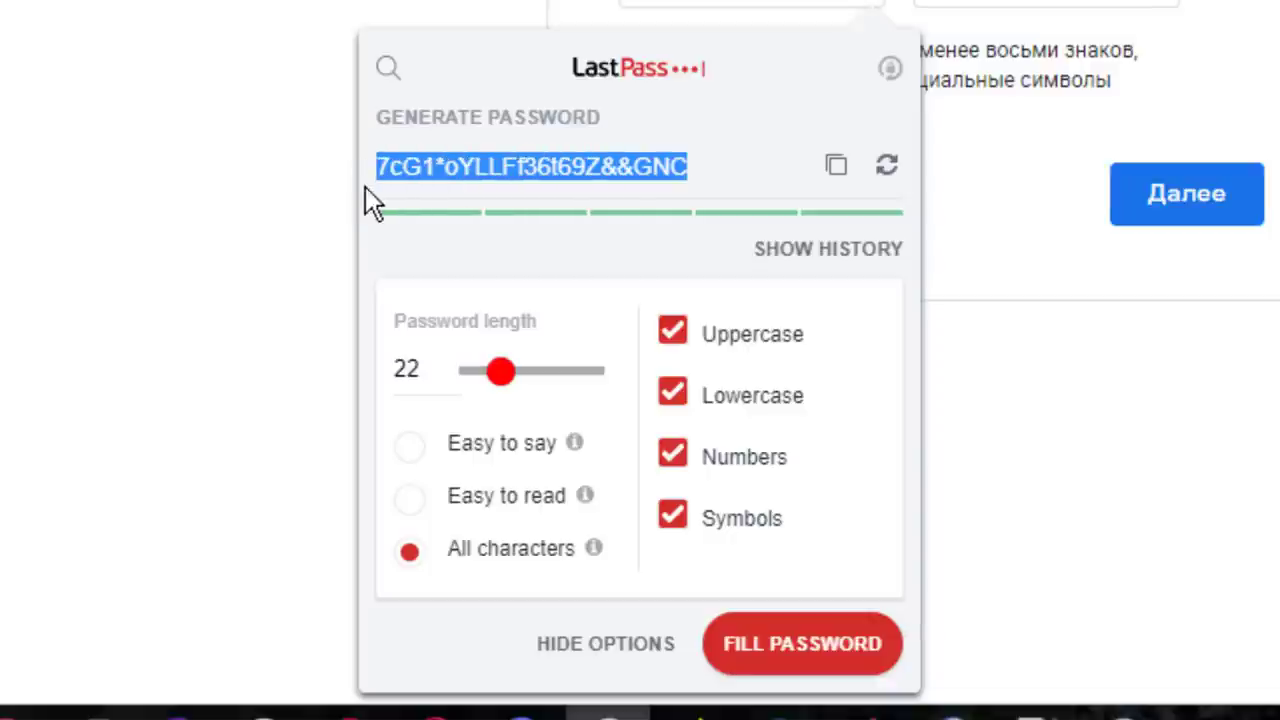
pyautogui.click(446, 167)
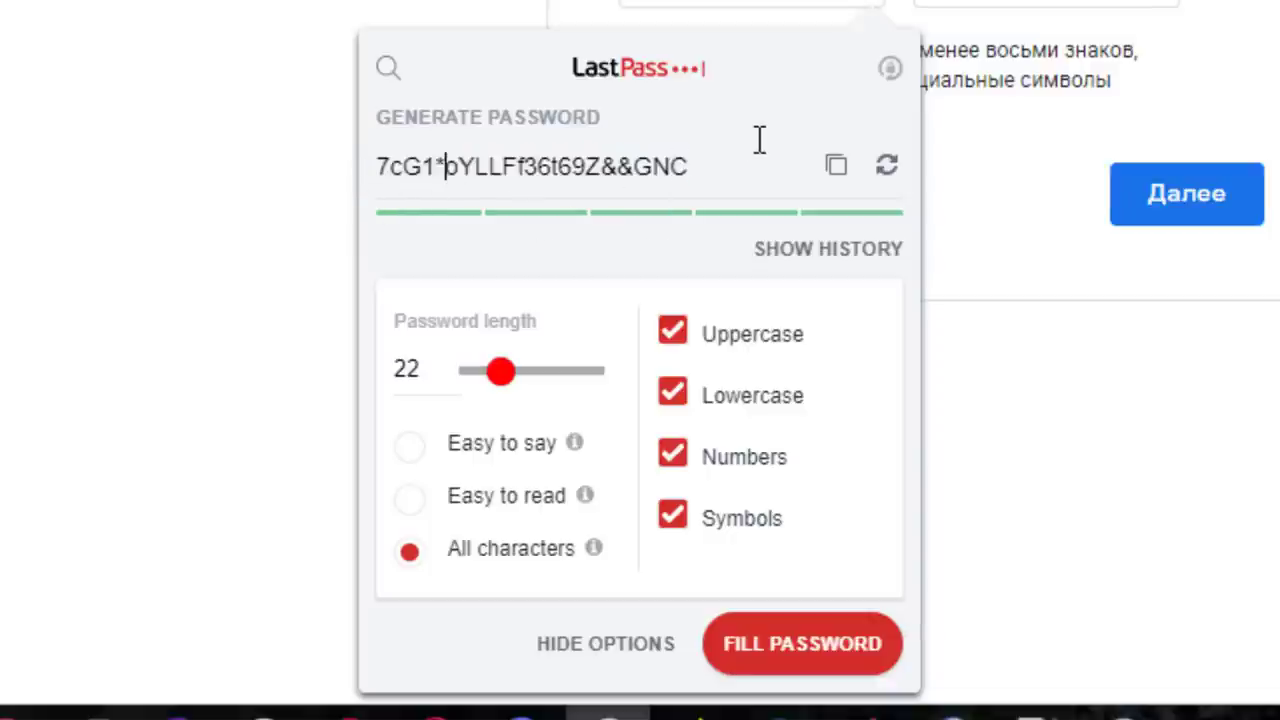
pyautogui.click(889, 165)
pyautogui.click(889, 165)
pyautogui.click(889, 165)
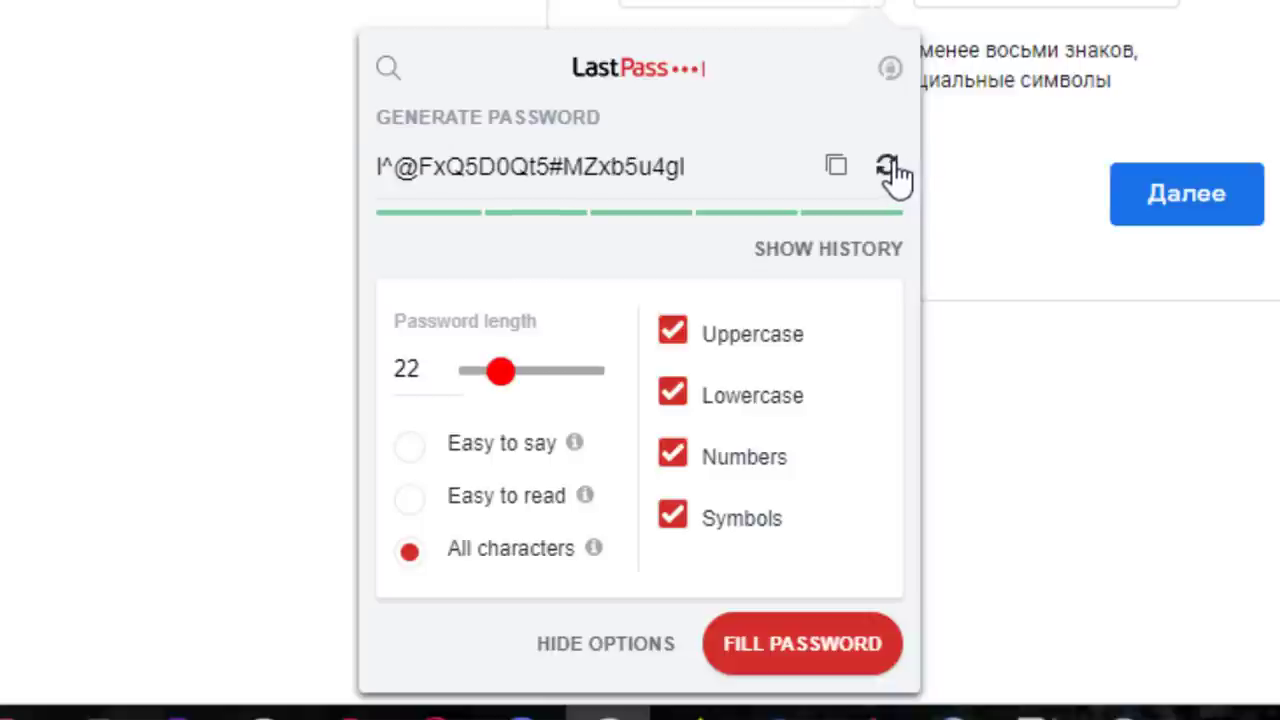
pyautogui.click(889, 165)
pyautogui.click(889, 165)
pyautogui.click(889, 165)
pyautogui.click(889, 165)
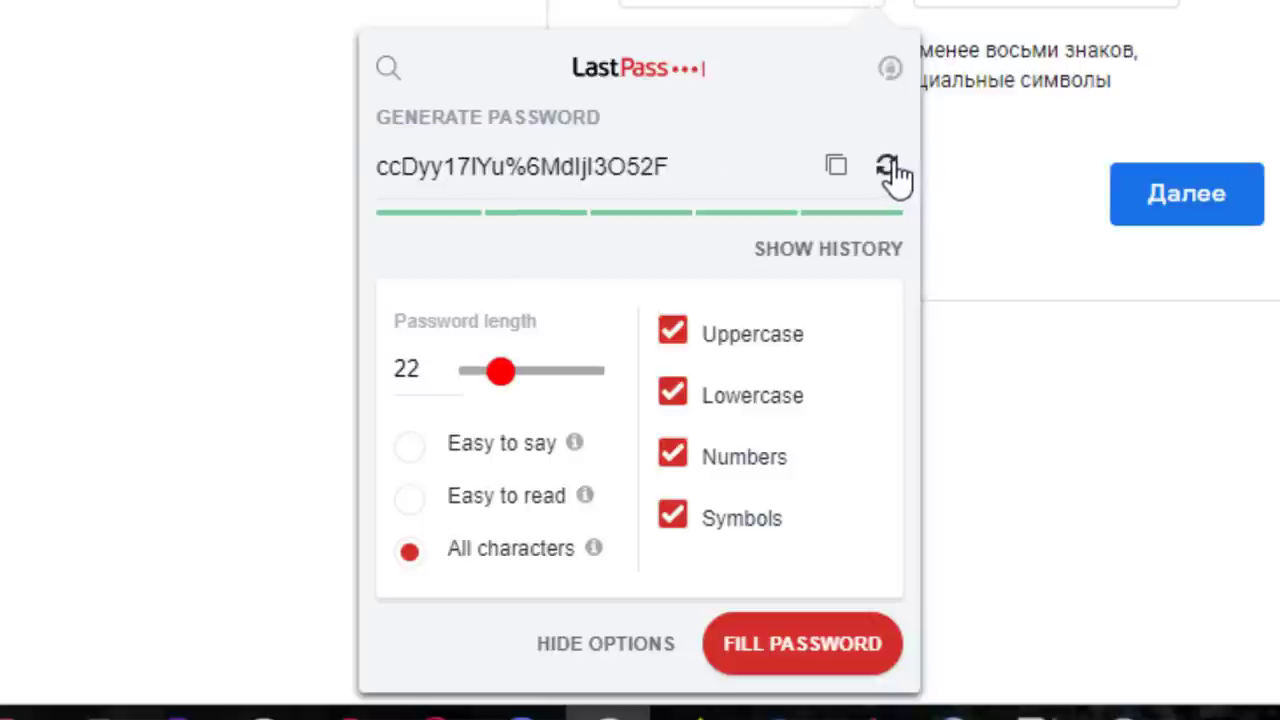
pyautogui.click(889, 165)
pyautogui.click(889, 165)
pyautogui.click(889, 165)
pyautogui.click(889, 165)
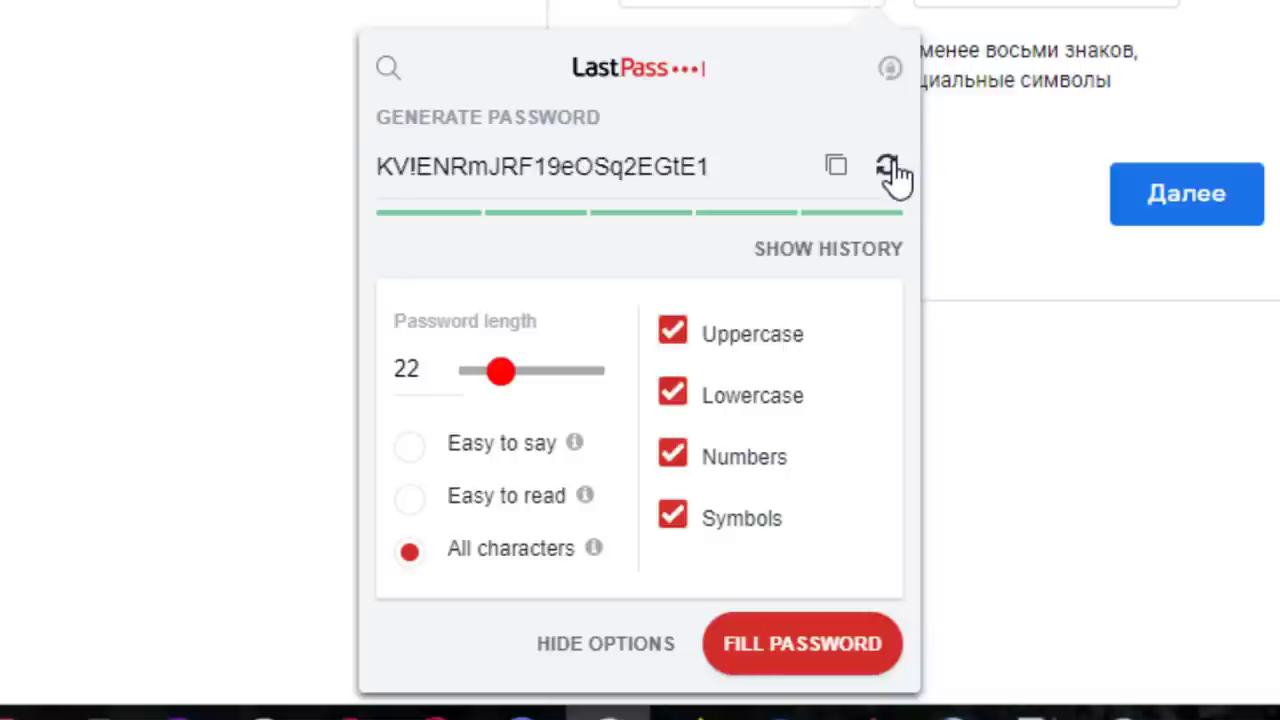
pyautogui.click(889, 165)
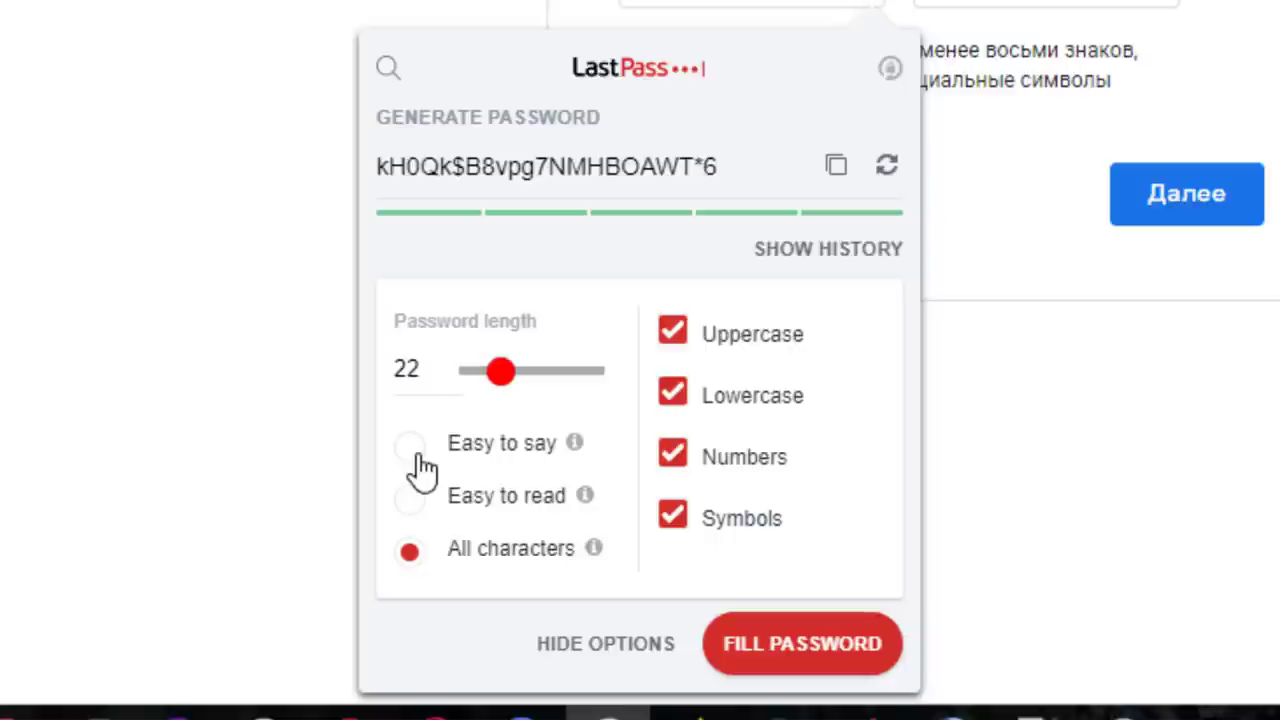
# Generate once more, try the Easy to say style, then return to All characters
pyautogui.click(887, 167)
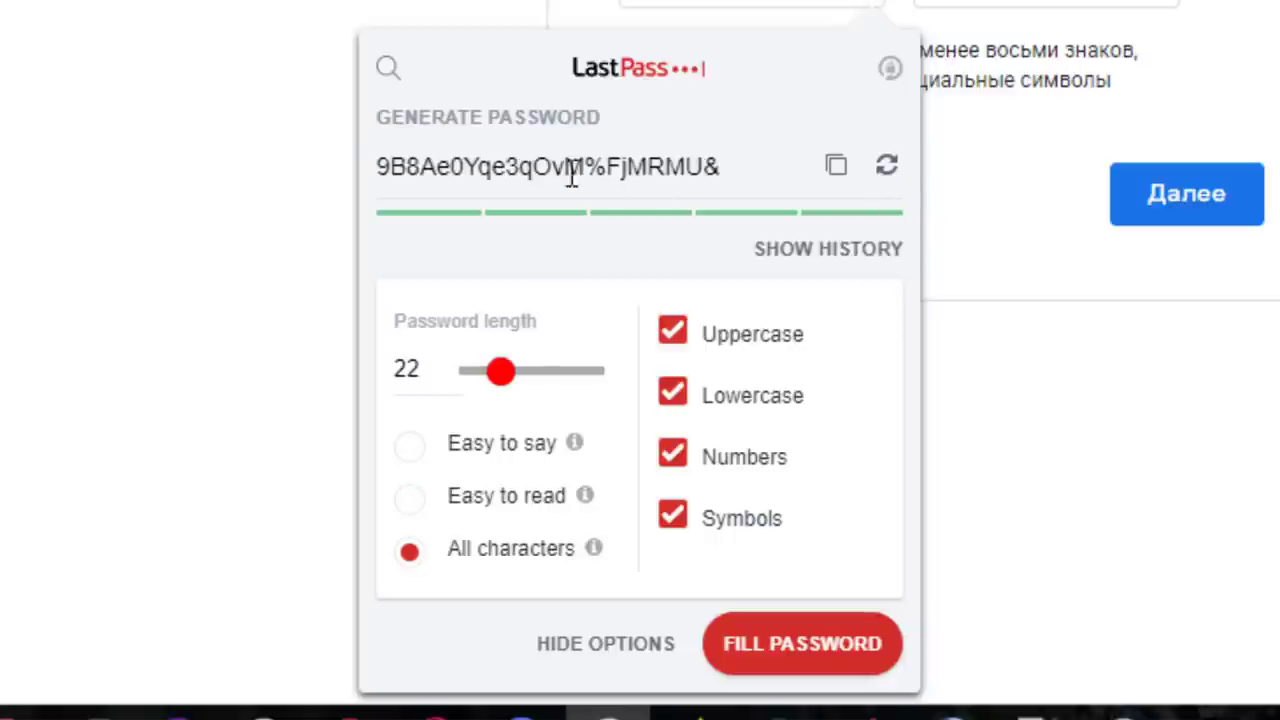
pyautogui.click(410, 455)
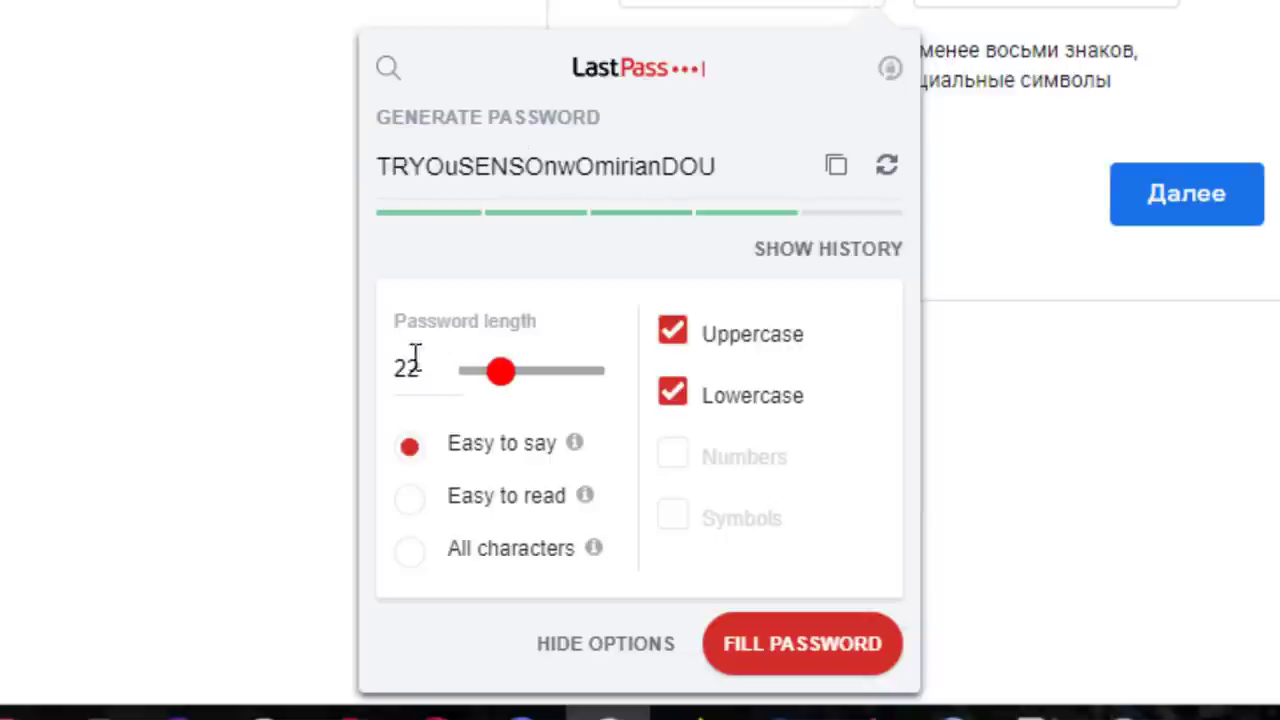
pyautogui.click(412, 565)
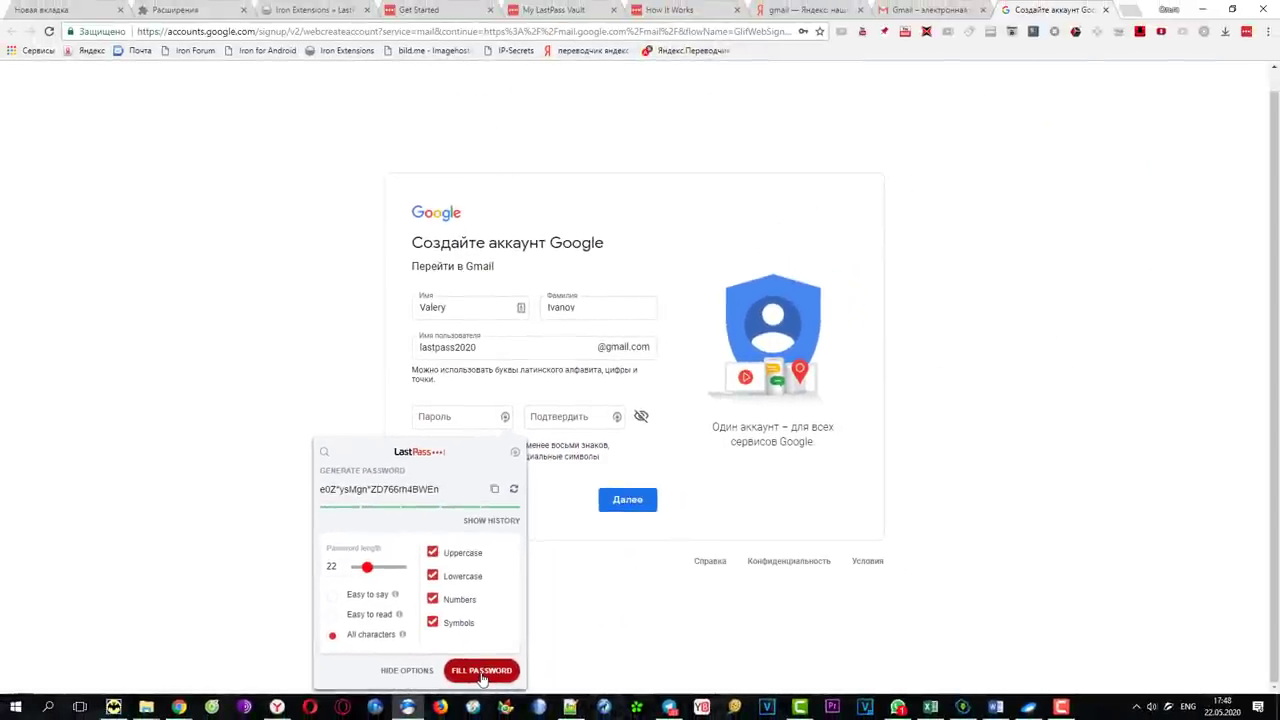
# Fill both password fields, save the google.com login, then extend the taken username
pyautogui.click(481, 670)
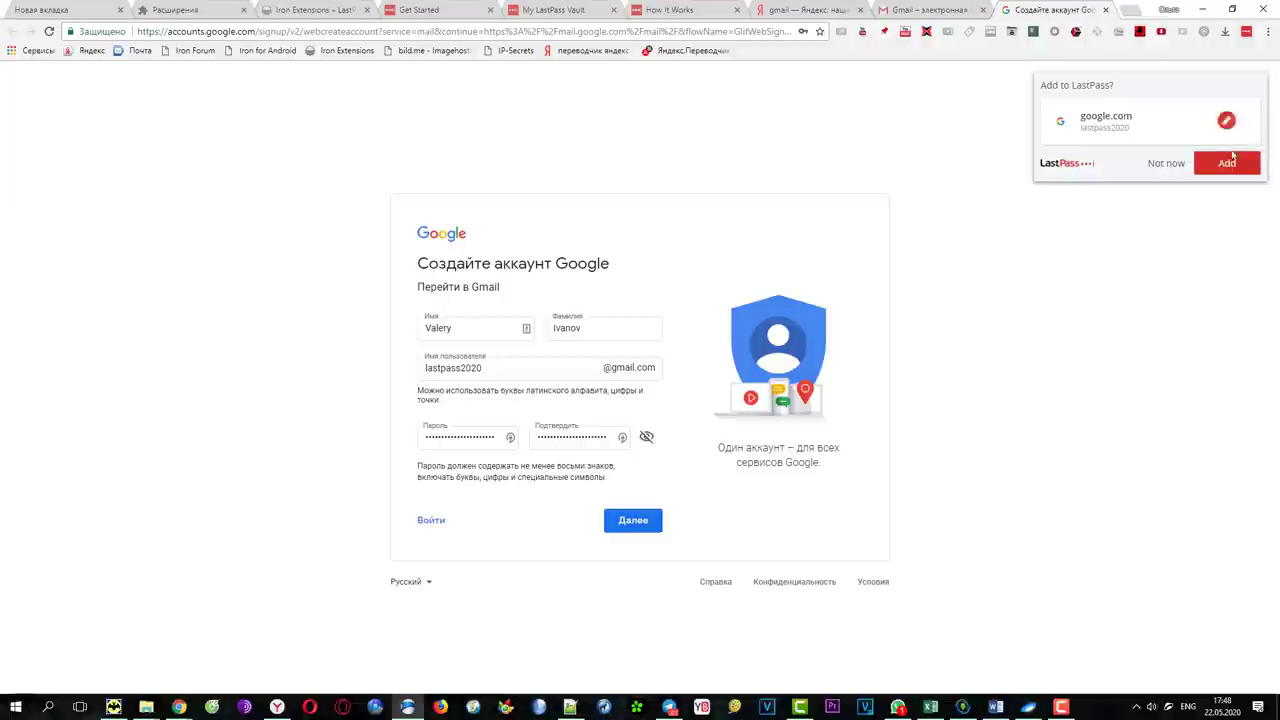
pyautogui.click(1228, 163)
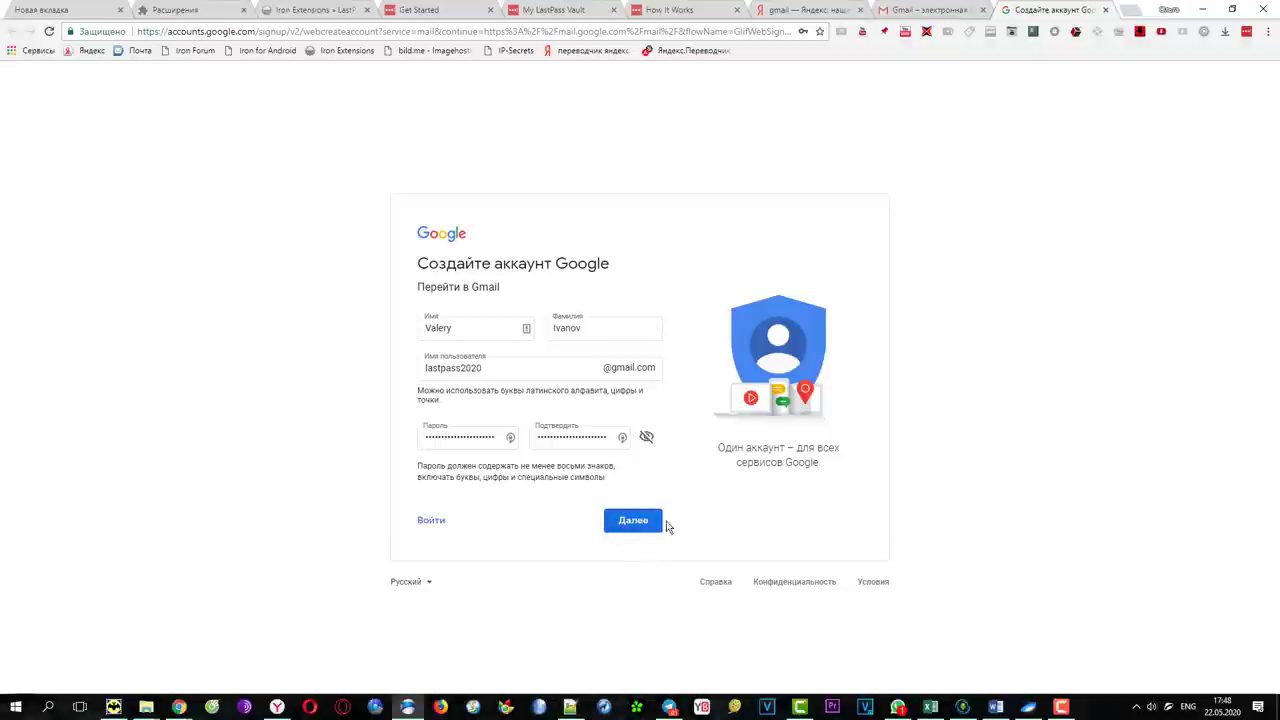
pyautogui.click(633, 521)
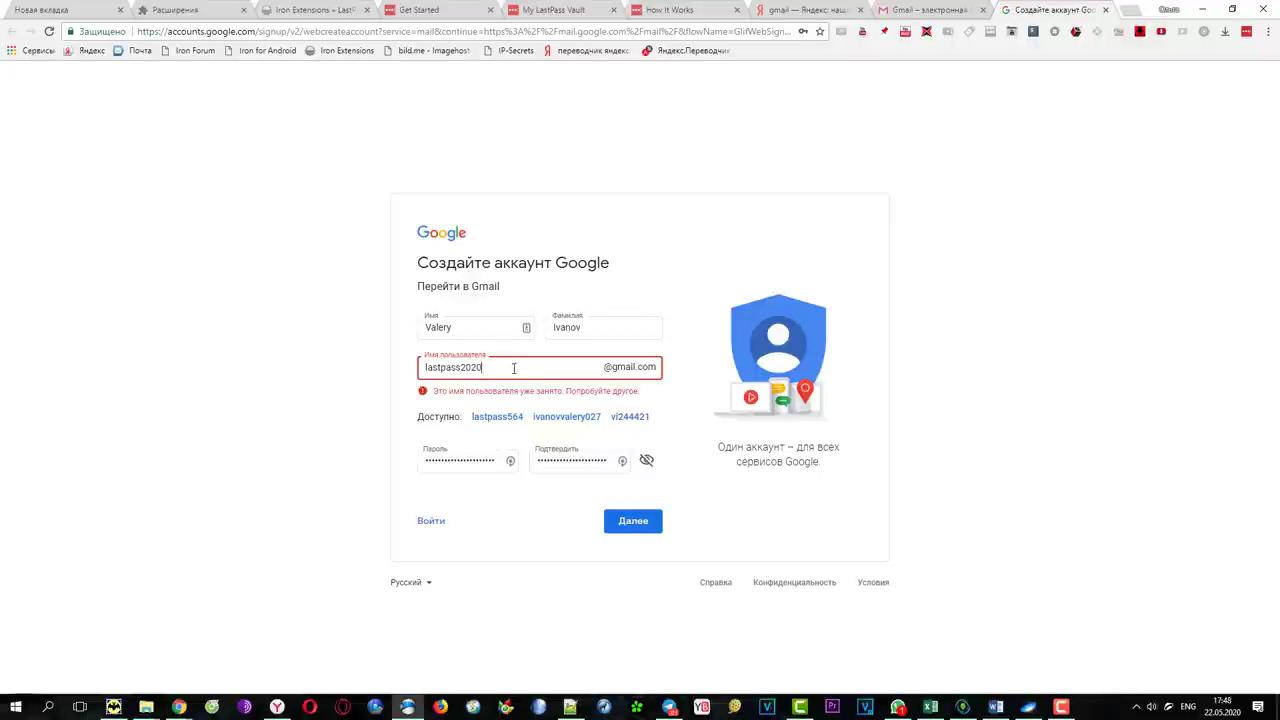
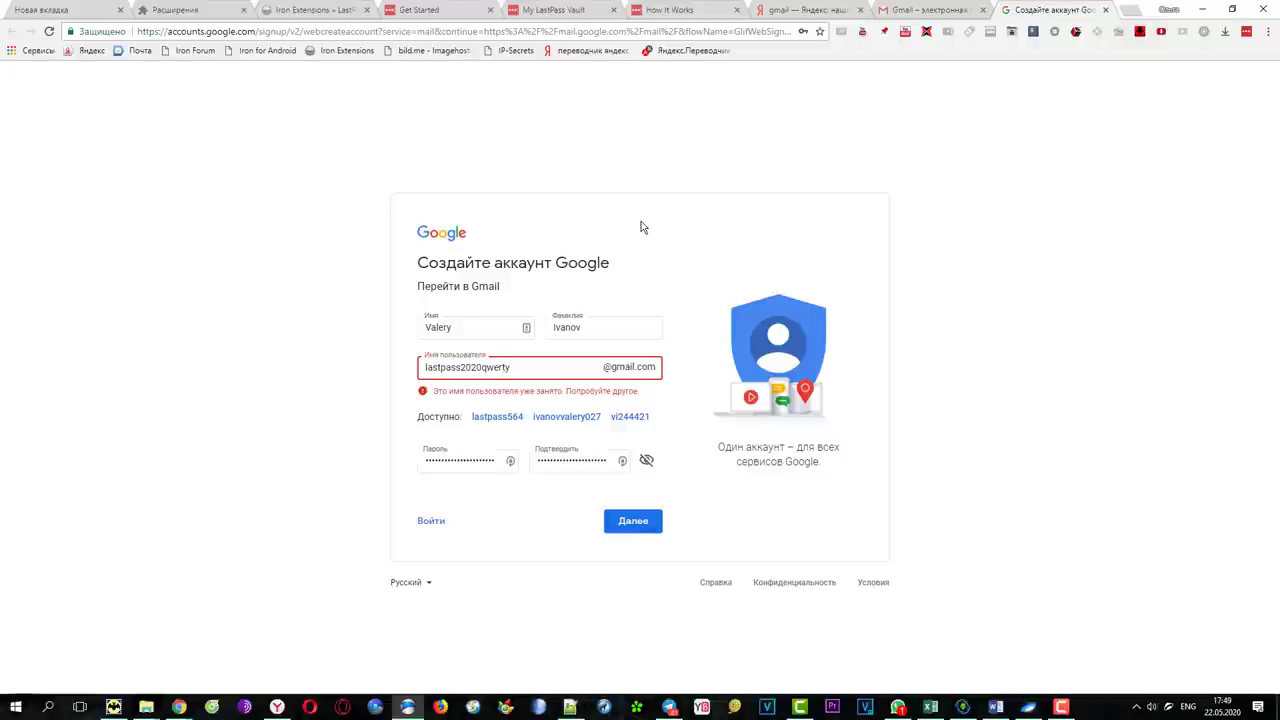
# Resubmit with the new username, add the Google login to LastPass, and return to Gmail
pyautogui.click(631, 524)
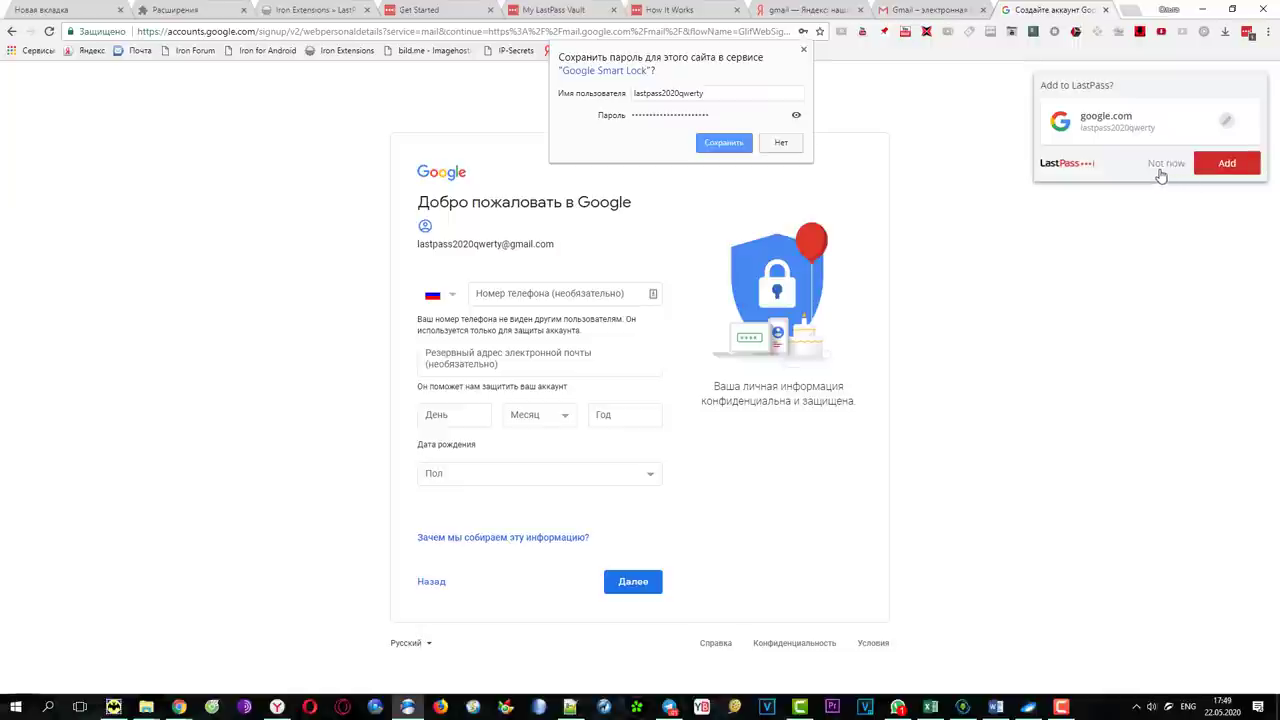
pyautogui.click(1236, 168)
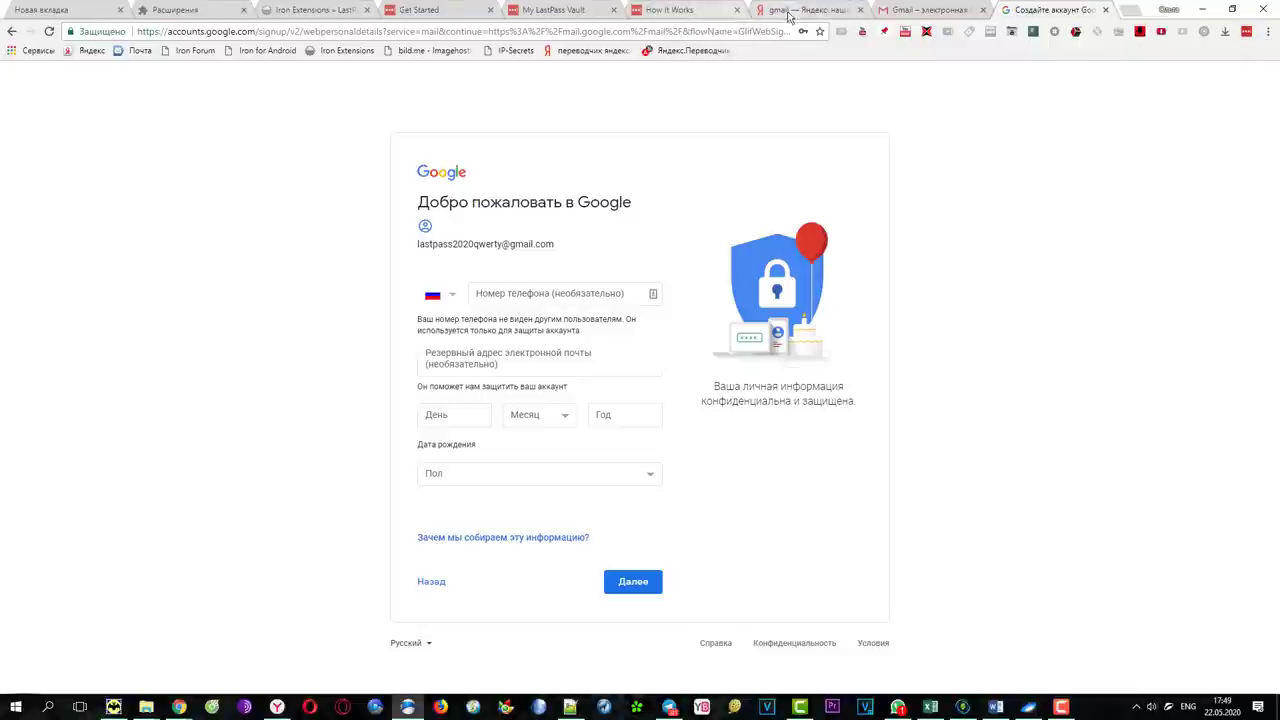
pyautogui.click(912, 10)
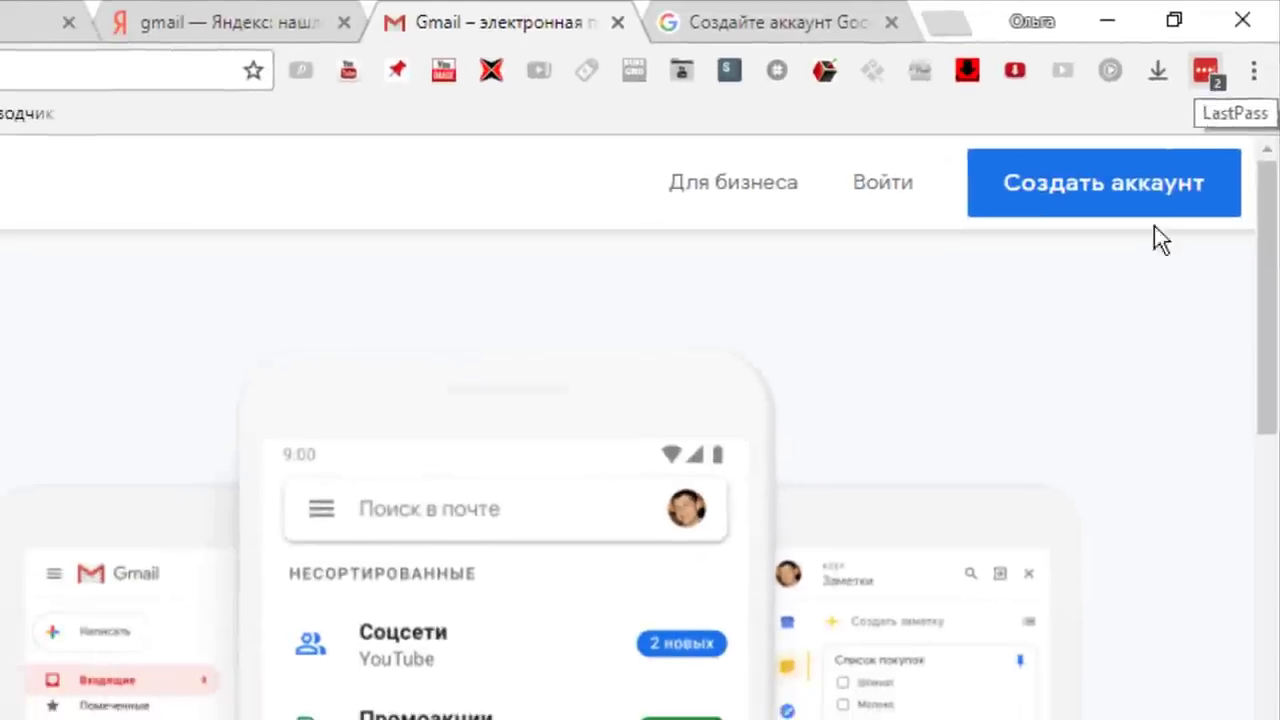
# Open Gmail sign-in in a new tab and reveal the password of the google.com vault entry
pyautogui.click(875, 182)
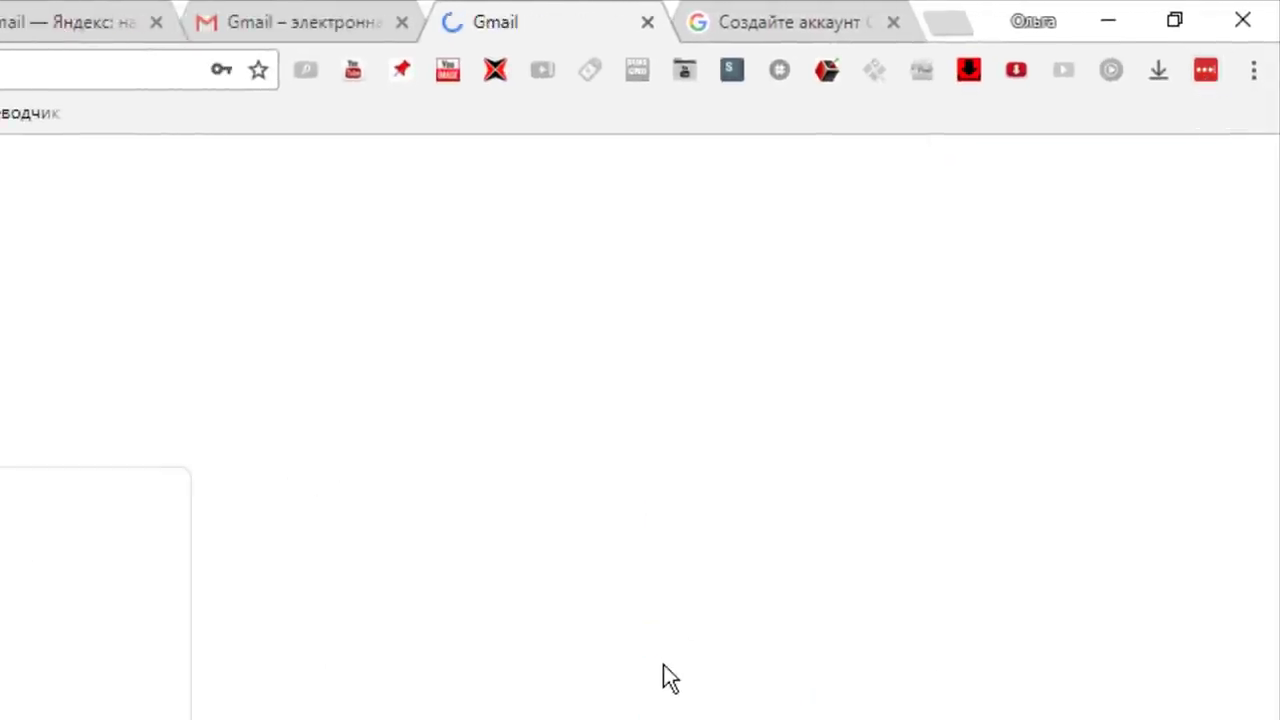
pyautogui.click(1207, 72)
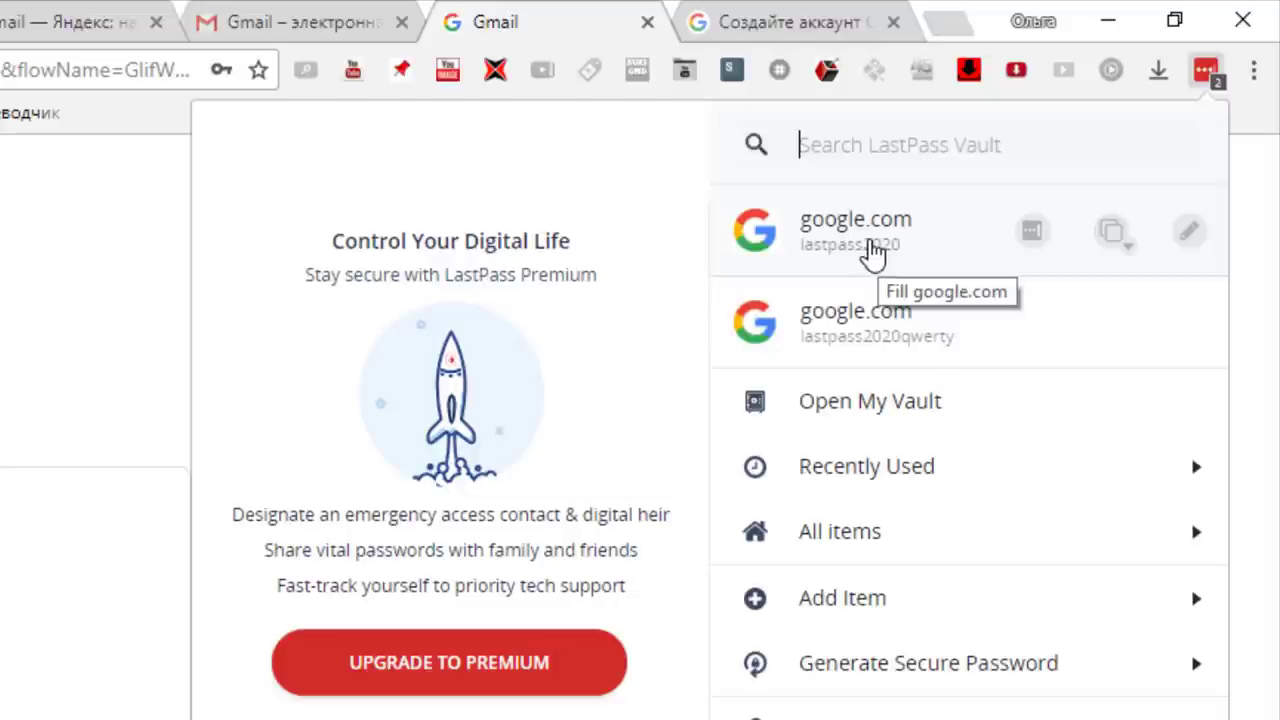
pyautogui.click(1189, 231)
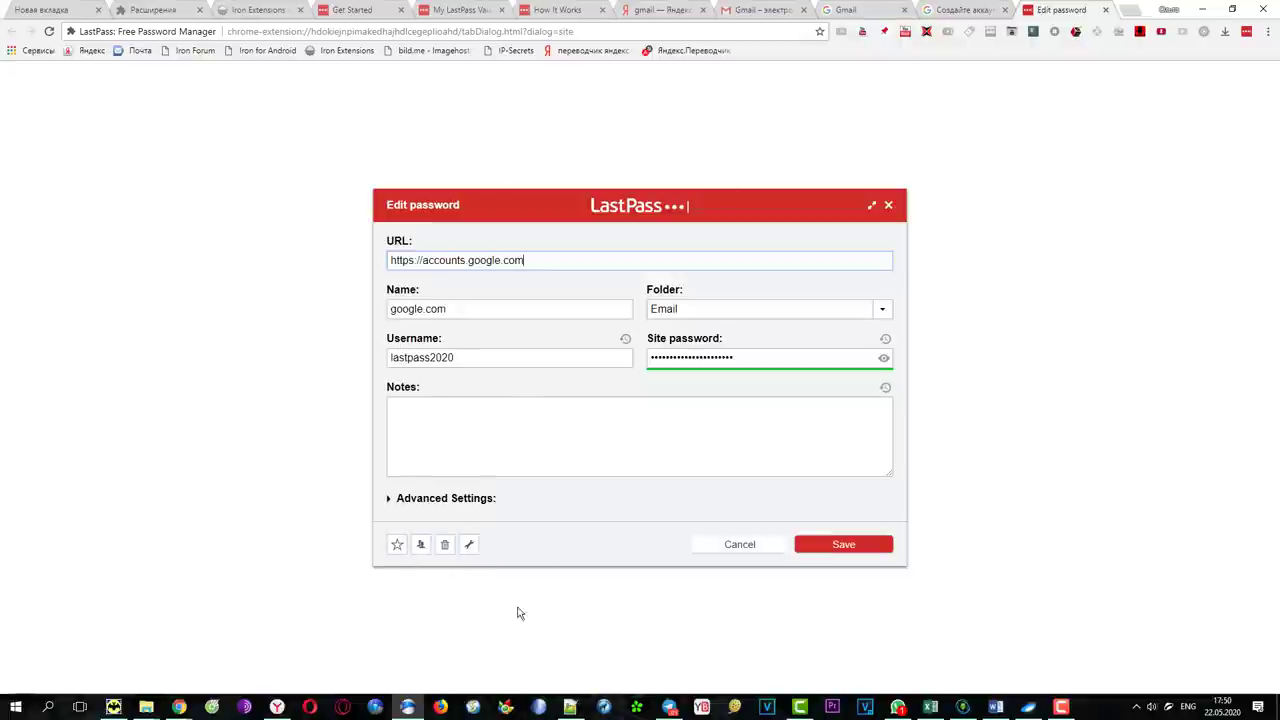
pyautogui.click(884, 357)
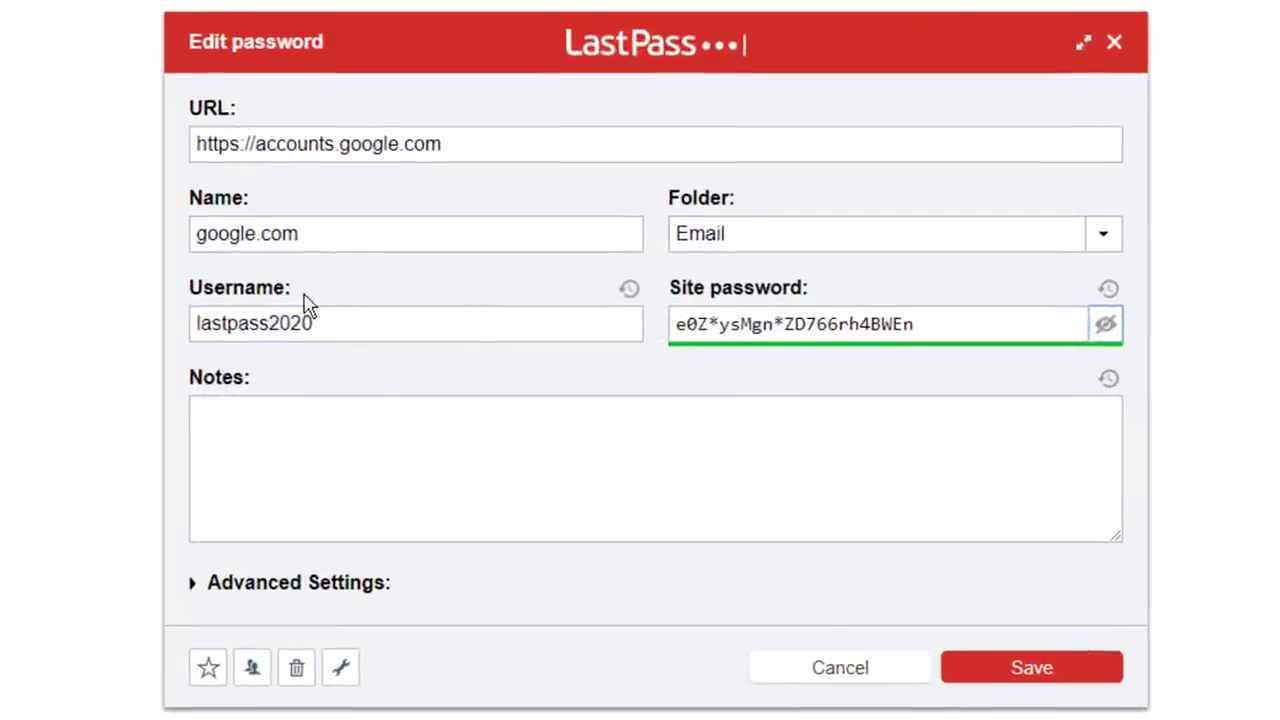
# Inspect the stored username and password, then delete the google.com entry from the vault
pyautogui.moveTo(365, 323); pyautogui.dragTo(200, 308)
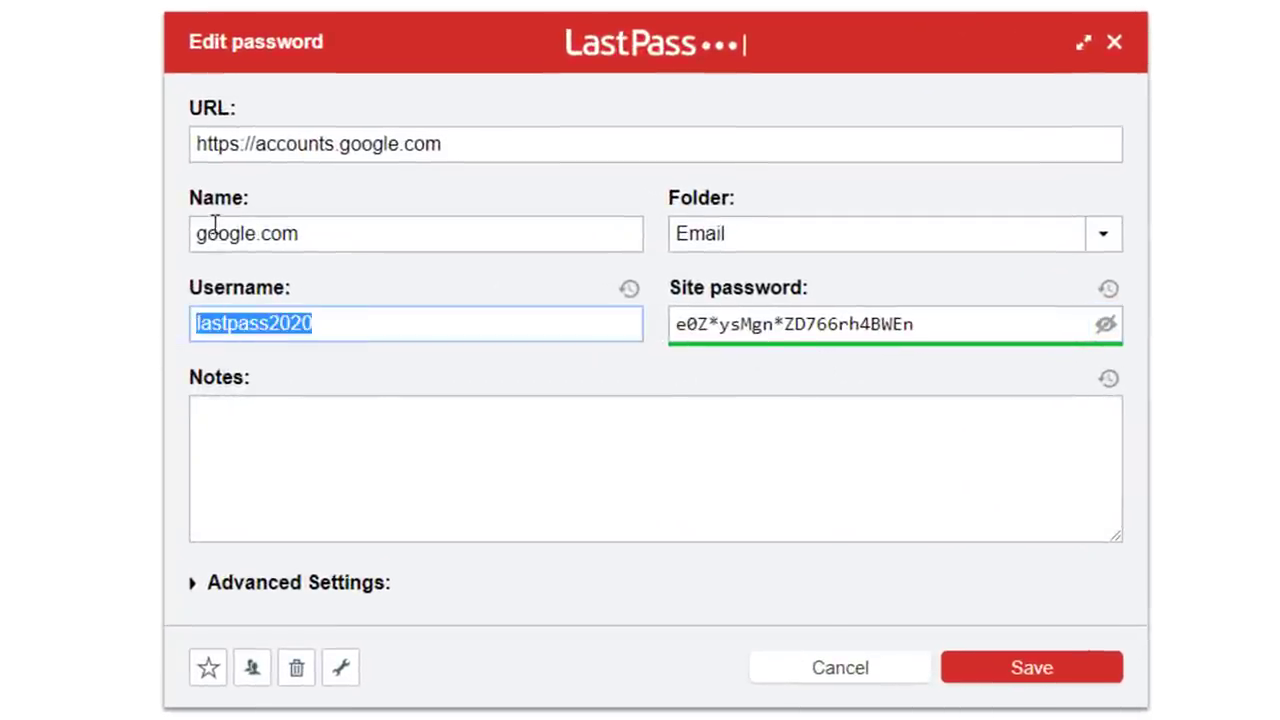
pyautogui.click(750, 324)
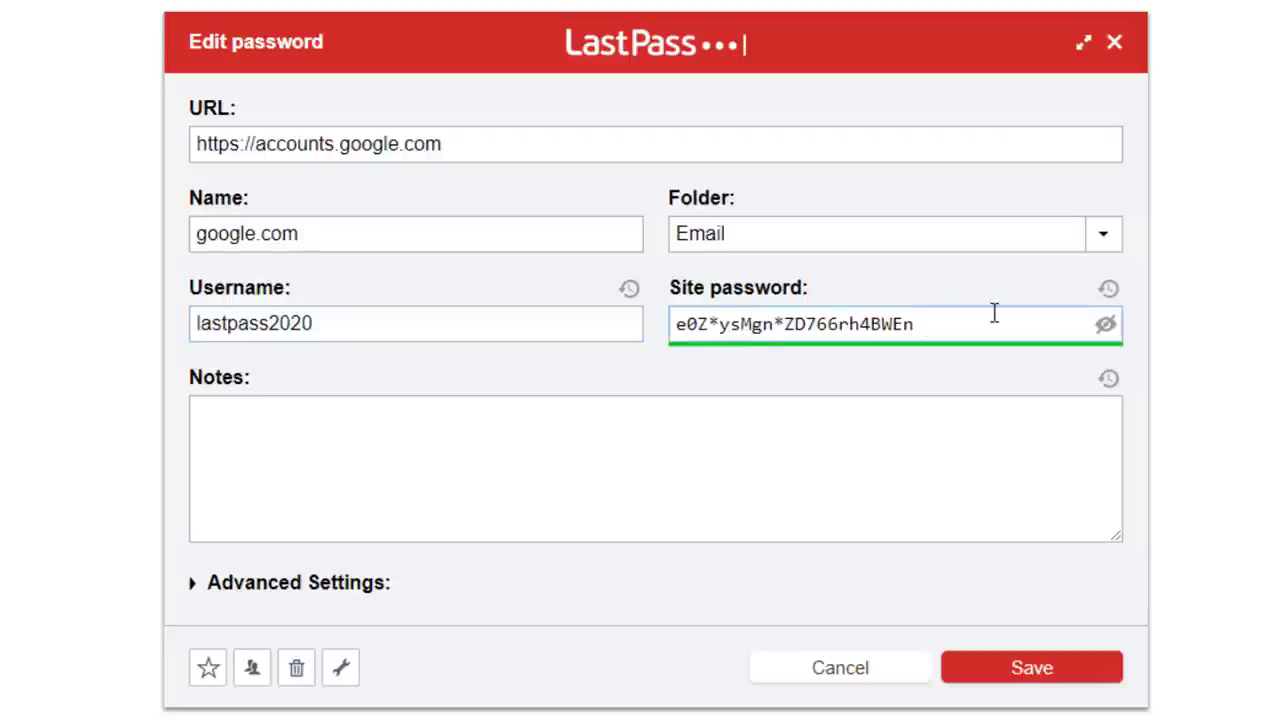
pyautogui.moveTo(946, 334); pyautogui.dragTo(617, 340)
pyautogui.click(746, 372)
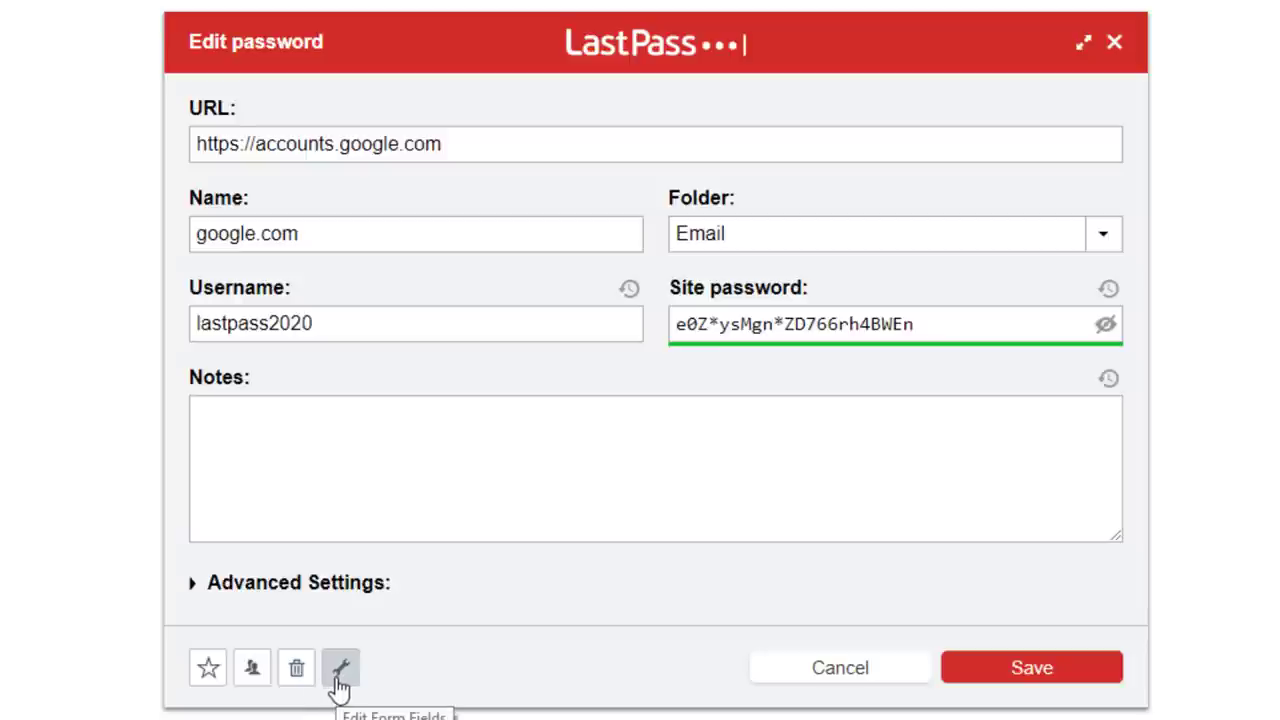
pyautogui.click(296, 668)
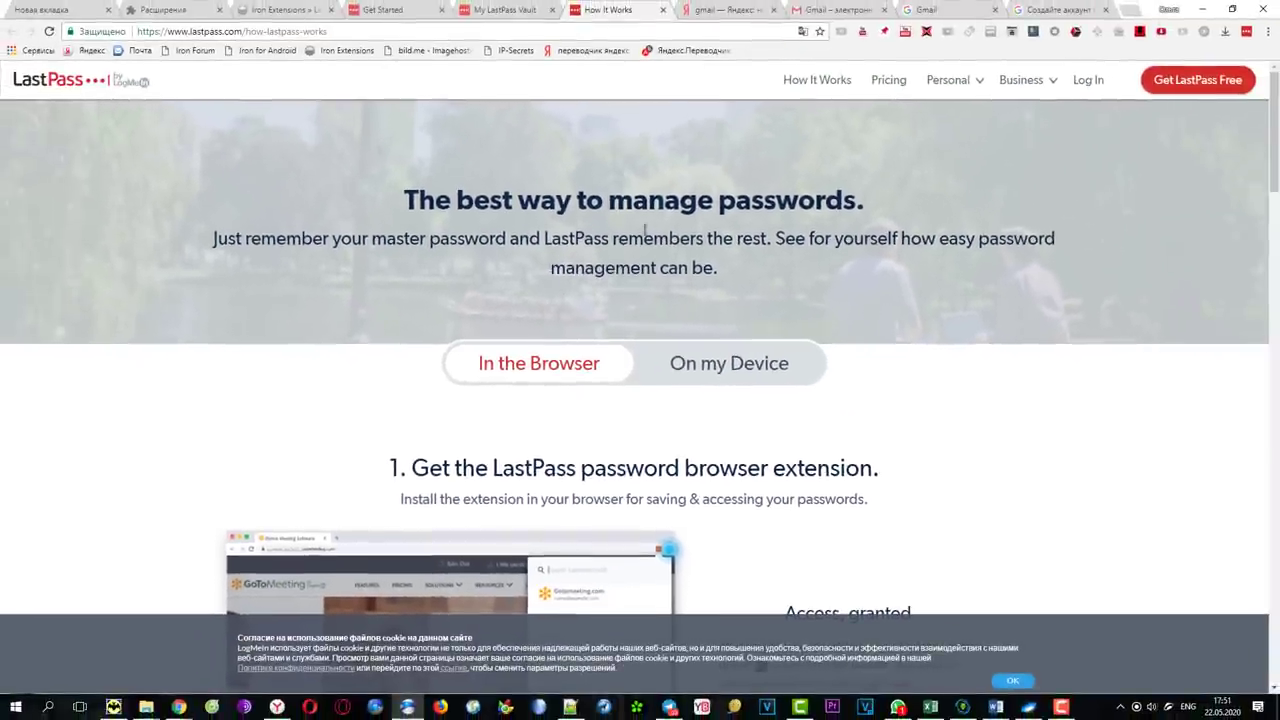
# Autofill the google.com username into the Gmail sign-in field and submit it
pyautogui.click(928, 11)
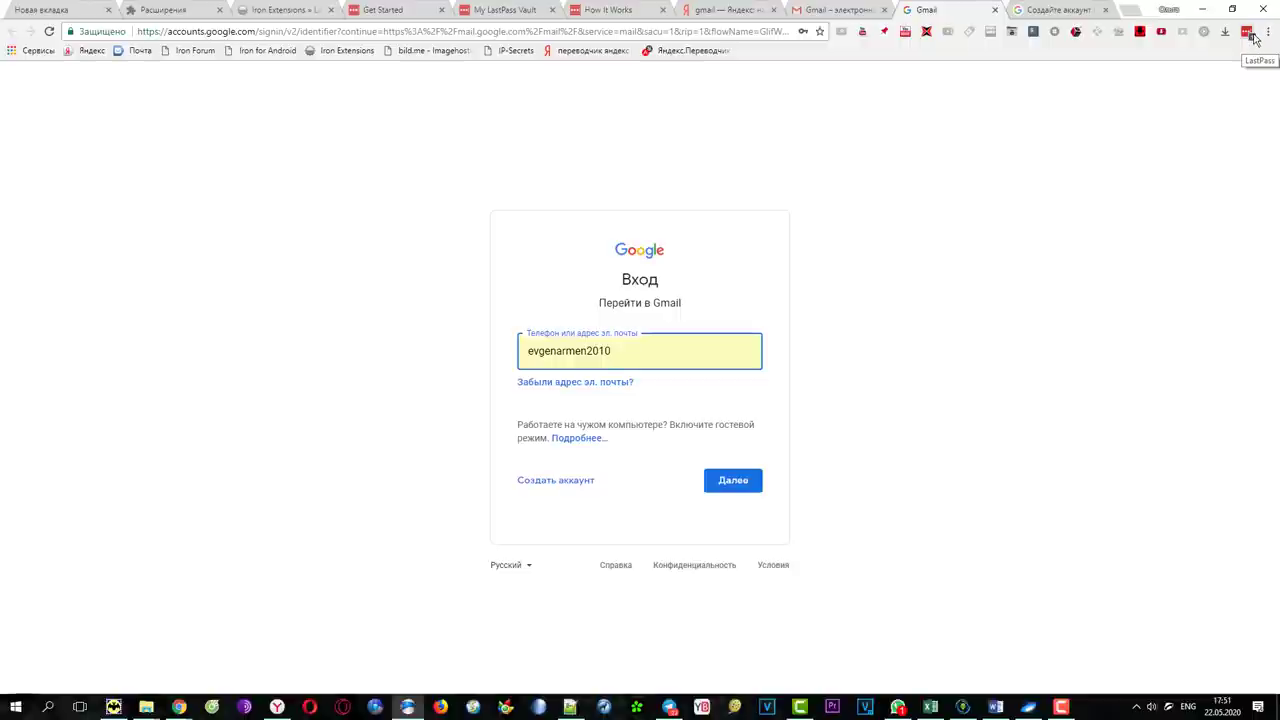
pyautogui.click(278, 227)
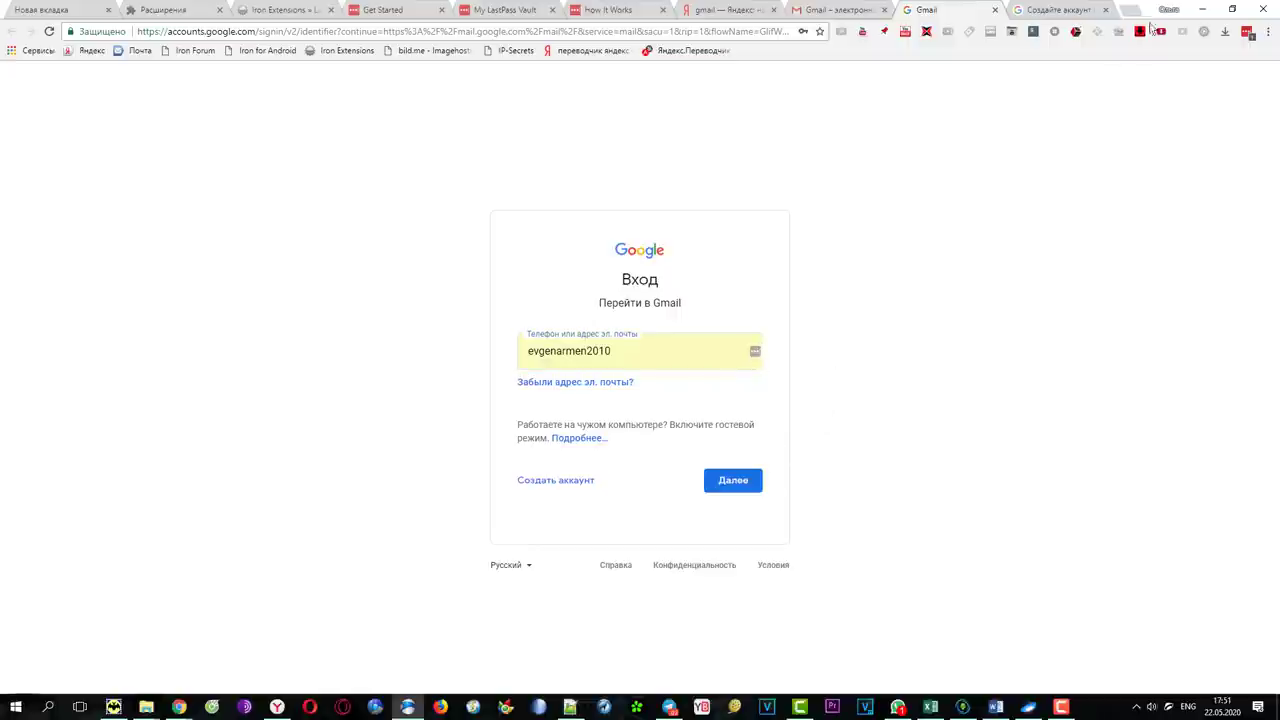
pyautogui.click(755, 353)
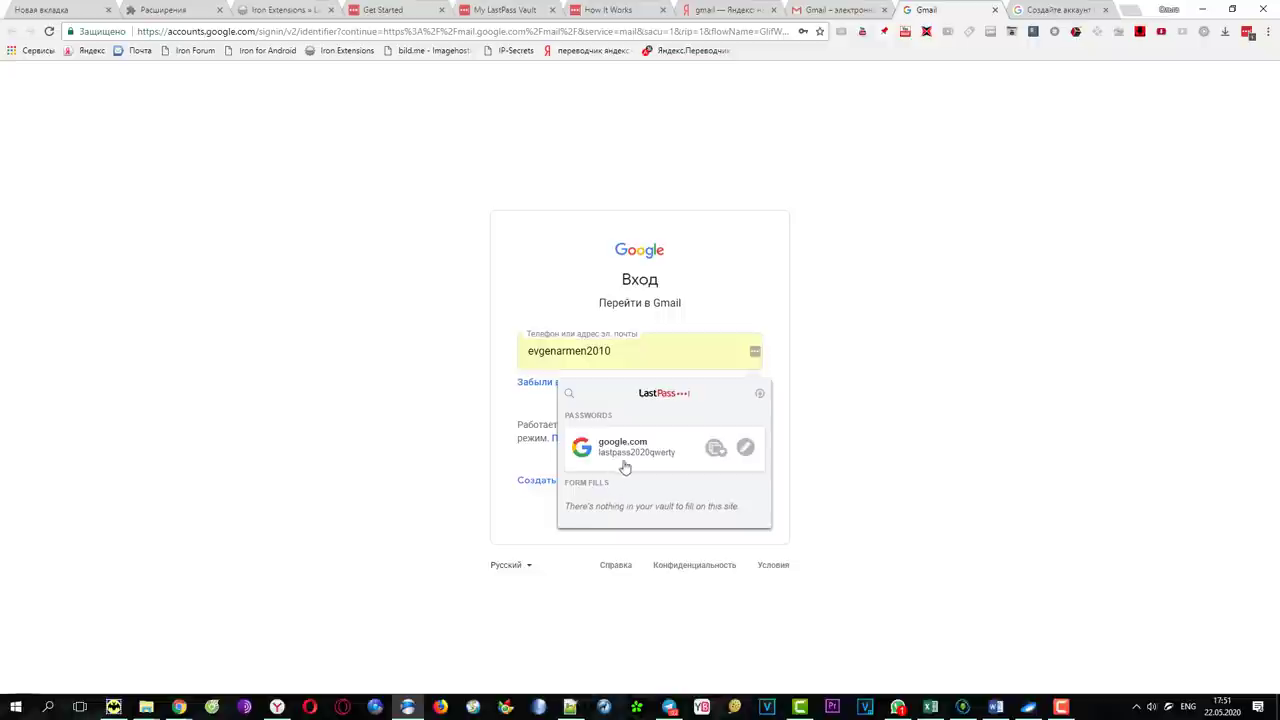
pyautogui.click(630, 457)
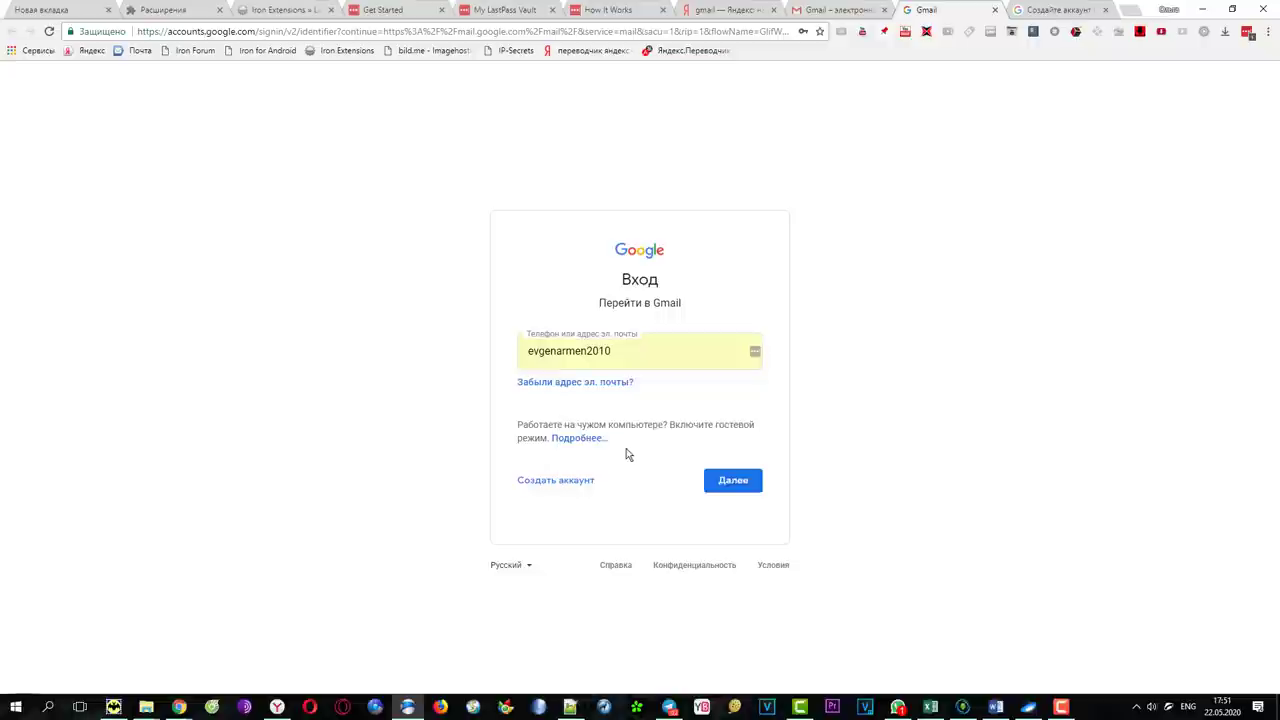
pyautogui.click(734, 480)
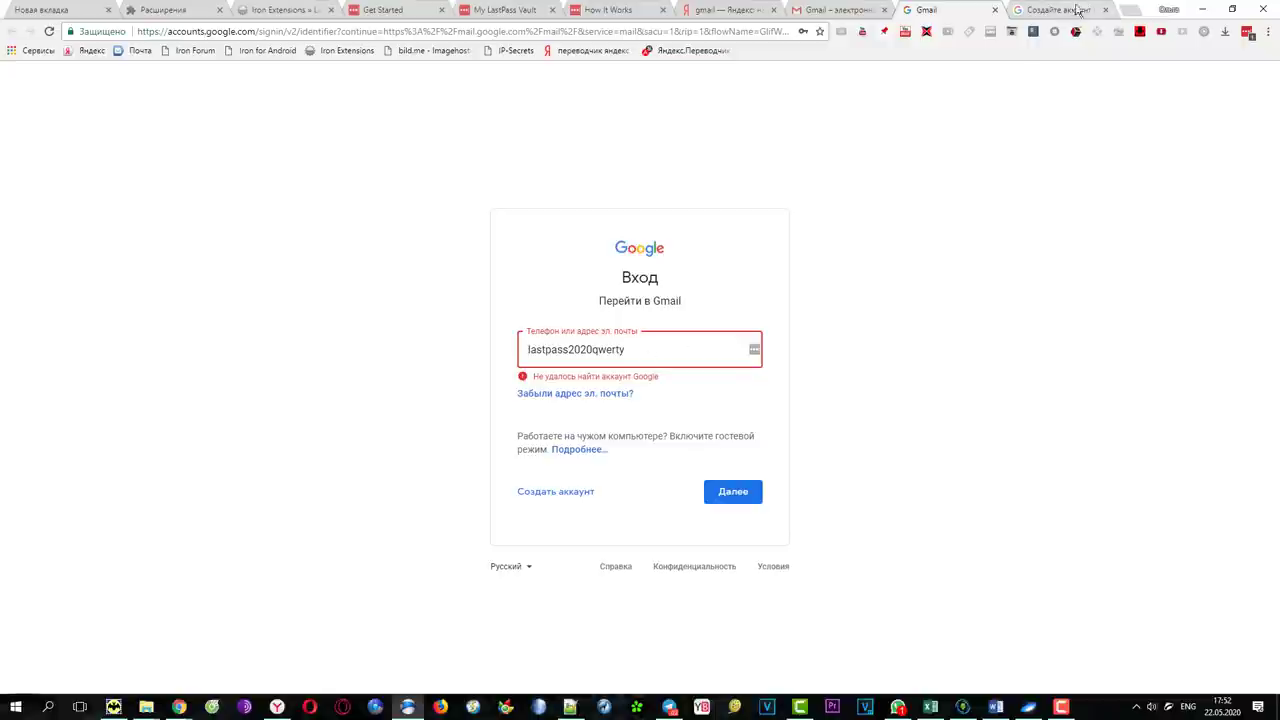
# Check the account-creation tab, return to the sign-in page, and open the LastPass menu
pyautogui.click(1075, 10)
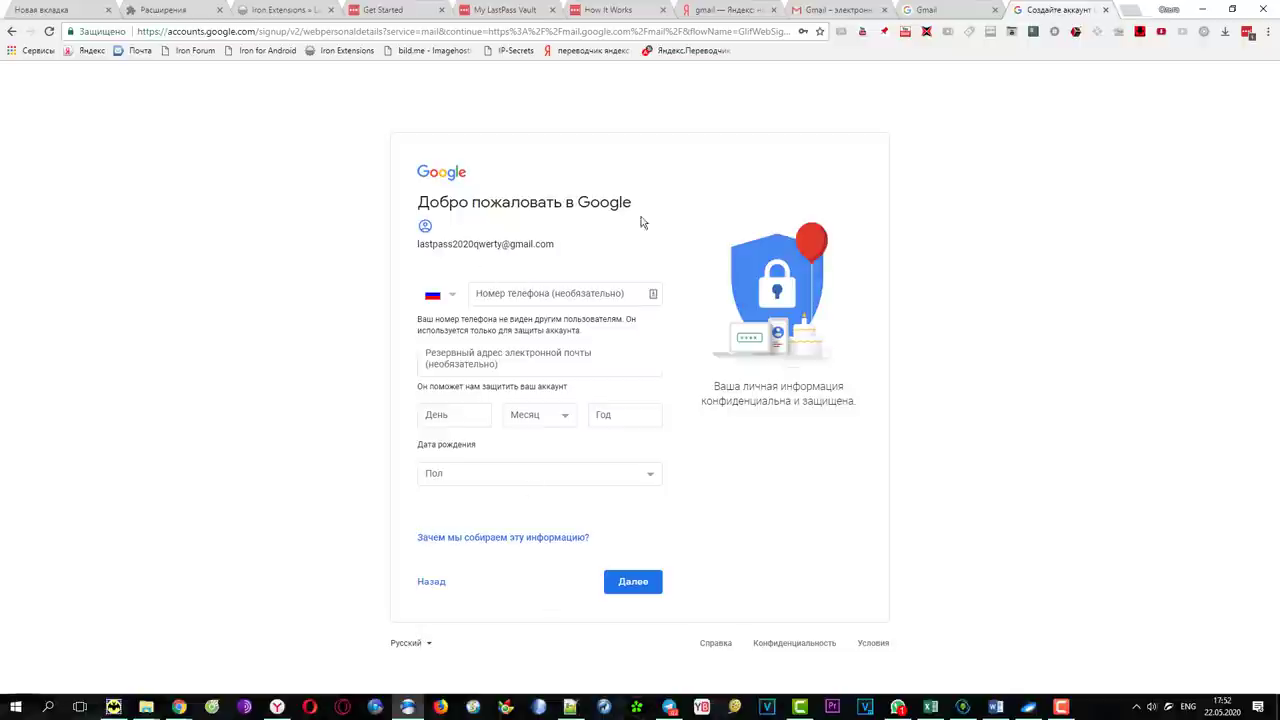
pyautogui.click(945, 10)
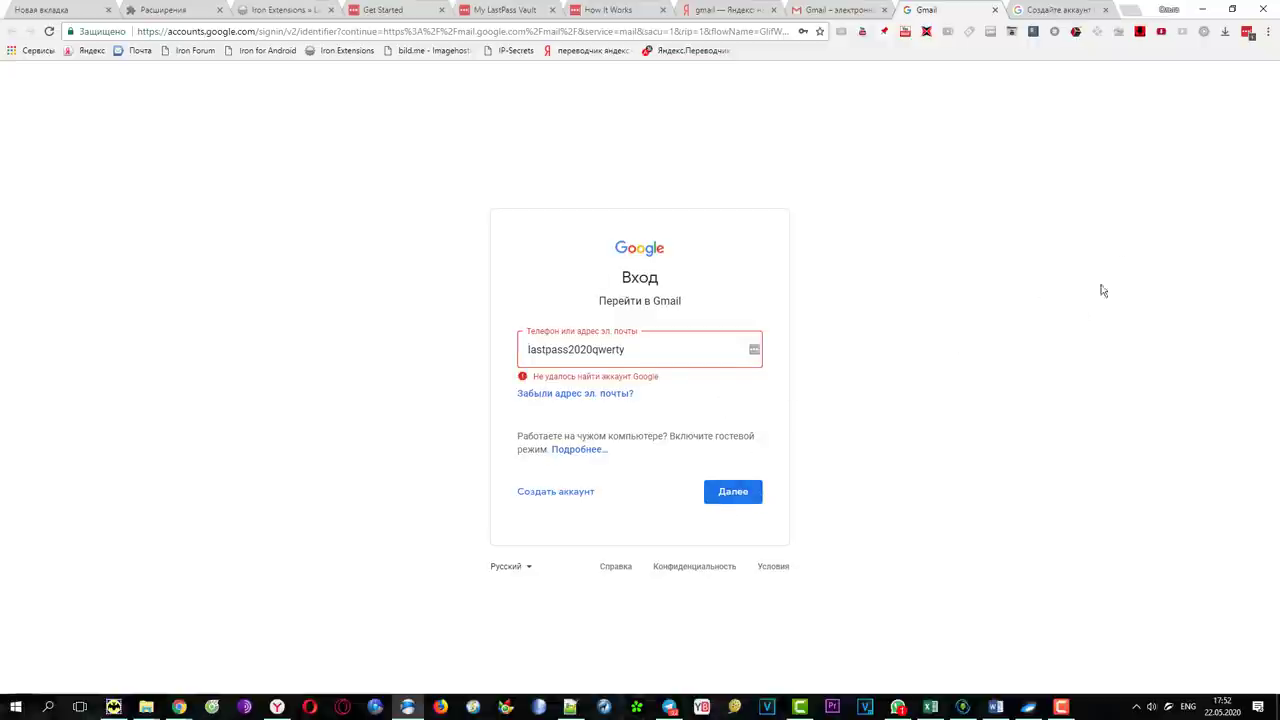
pyautogui.click(1246, 32)
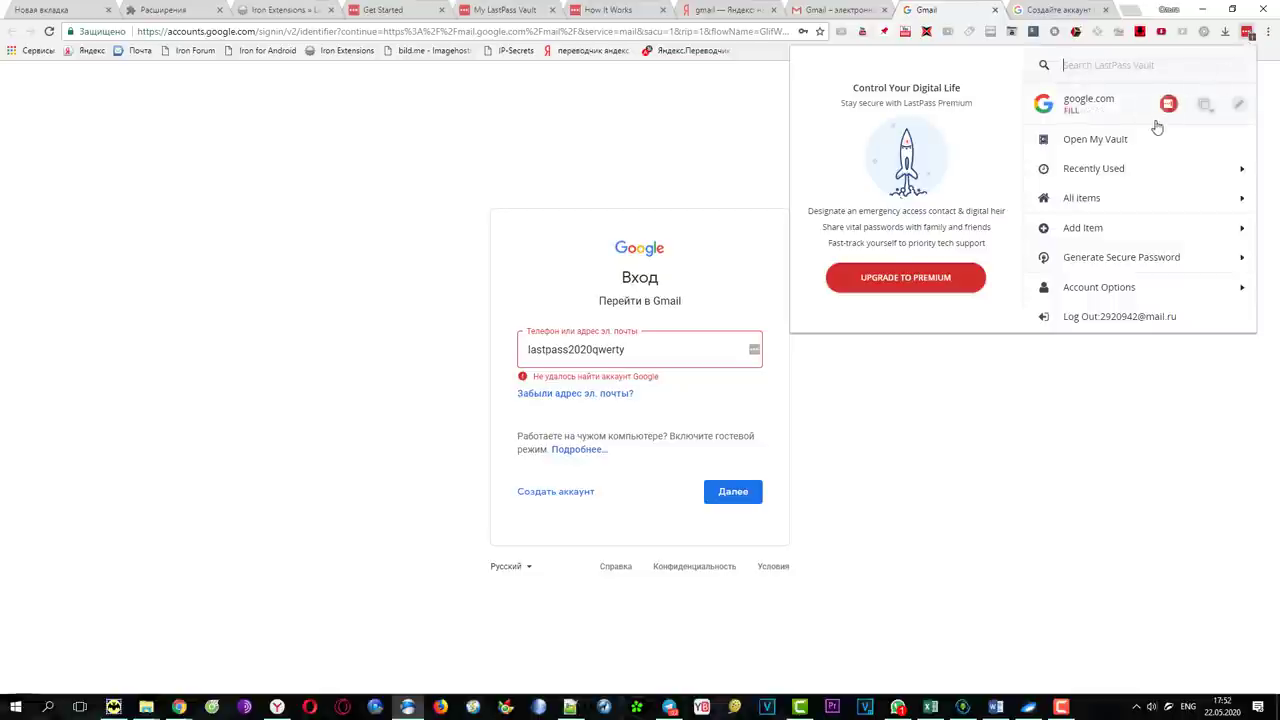
# On the Gmail page, generate a 14-character password from the LastPass menu, then dismiss the generator
pyautogui.click(700, 118)
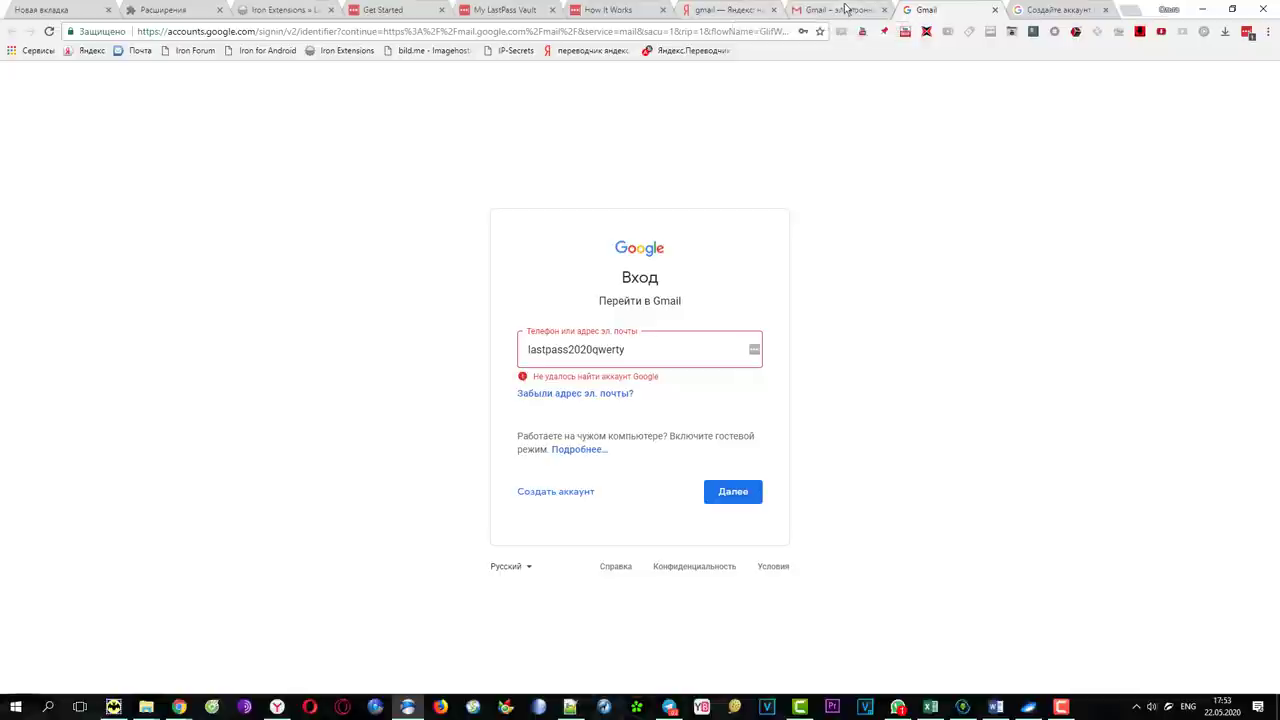
pyautogui.click(845, 9)
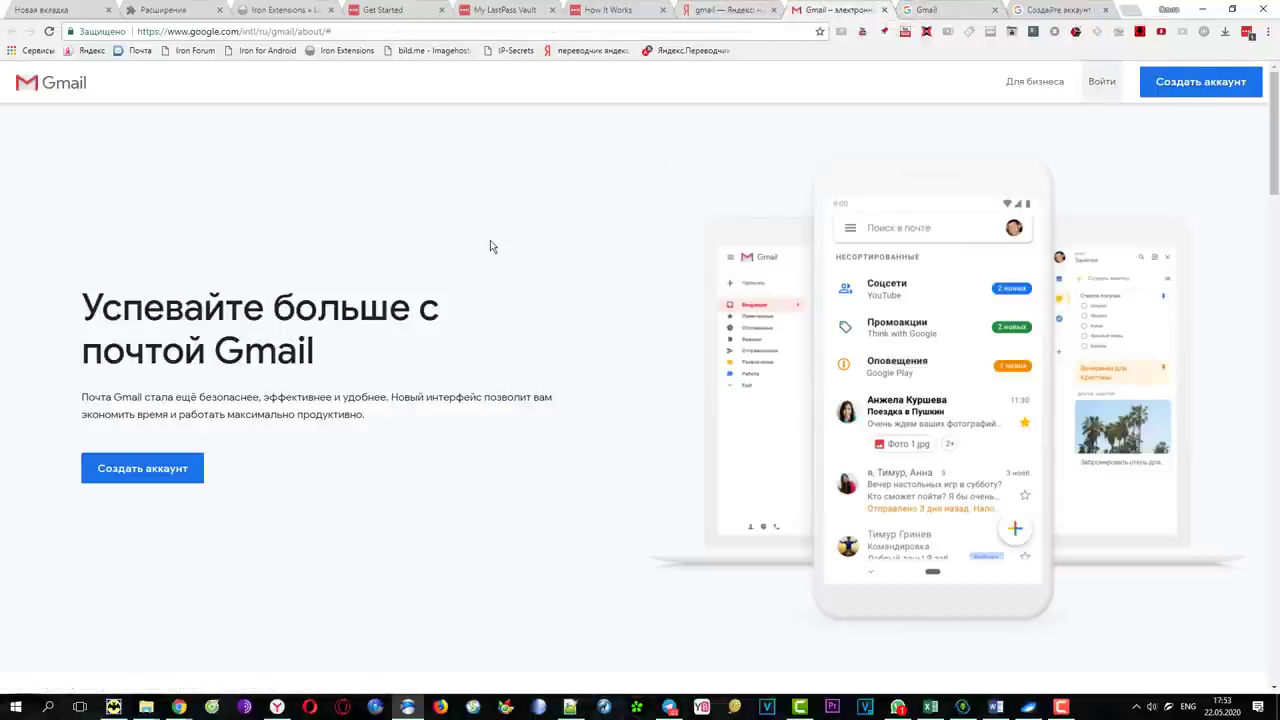
pyautogui.click(1247, 32)
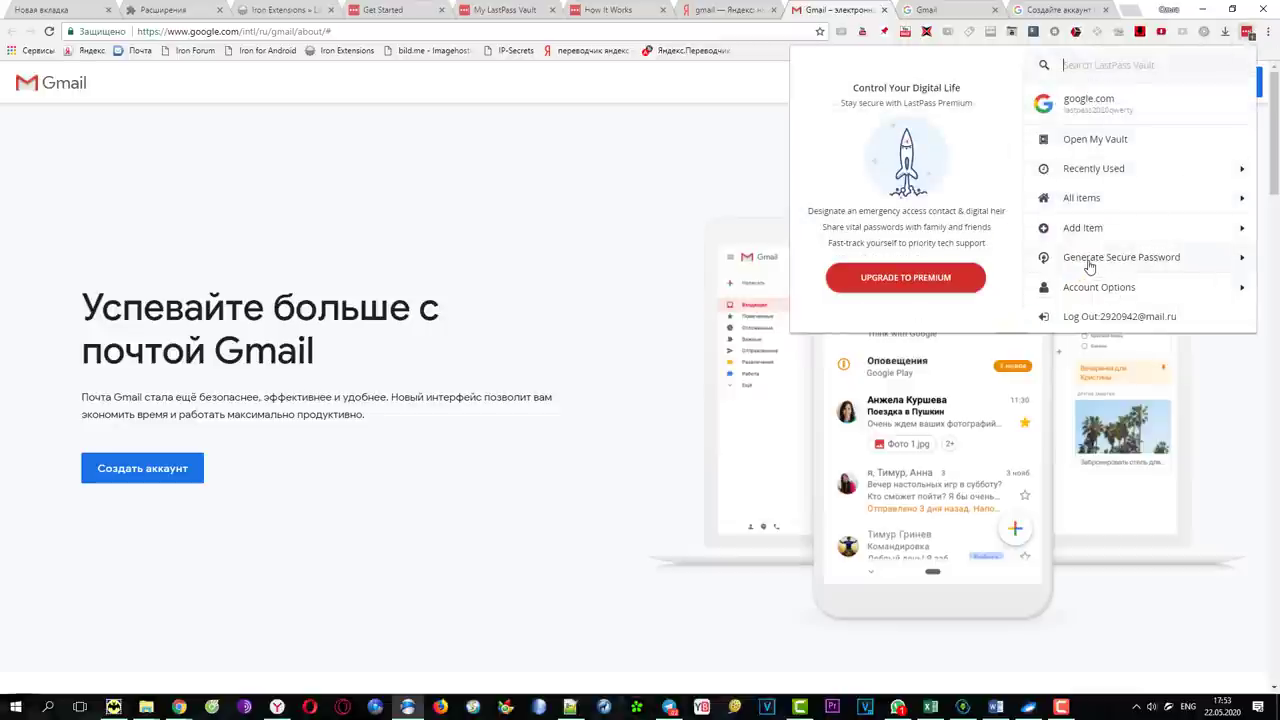
pyautogui.click(1113, 262)
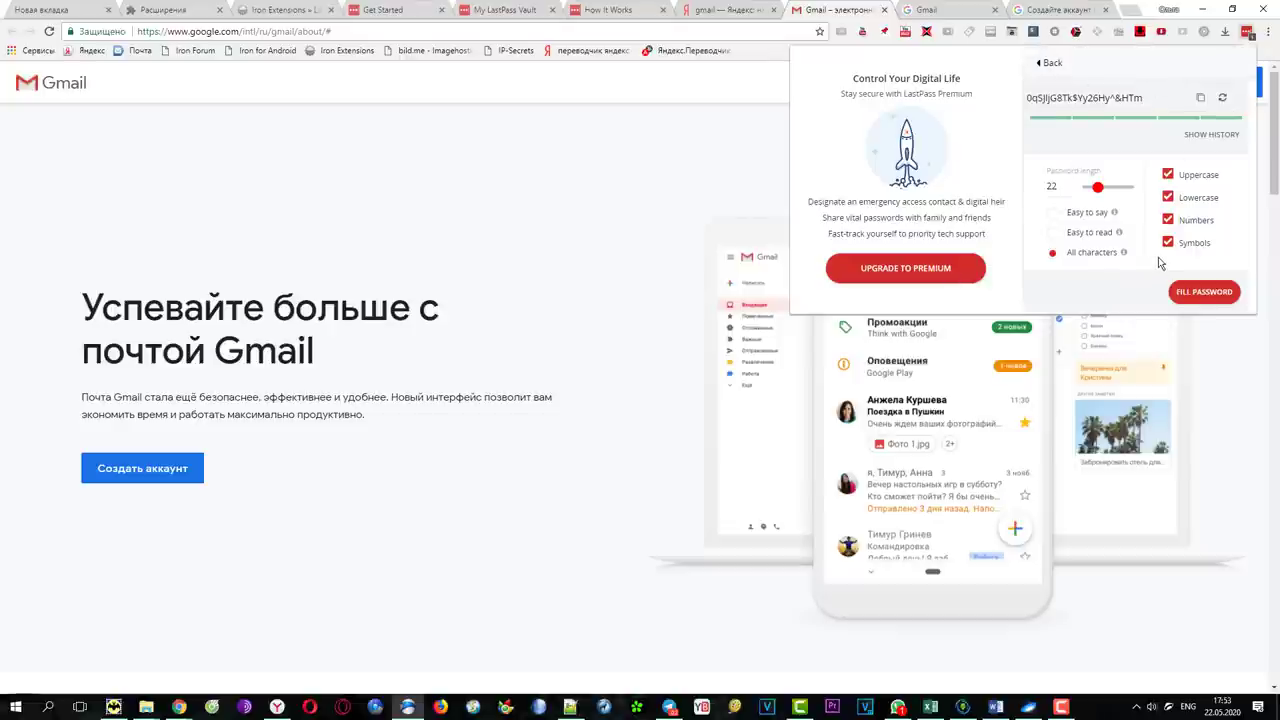
pyautogui.moveTo(1103, 196); pyautogui.dragTo(1092, 196)
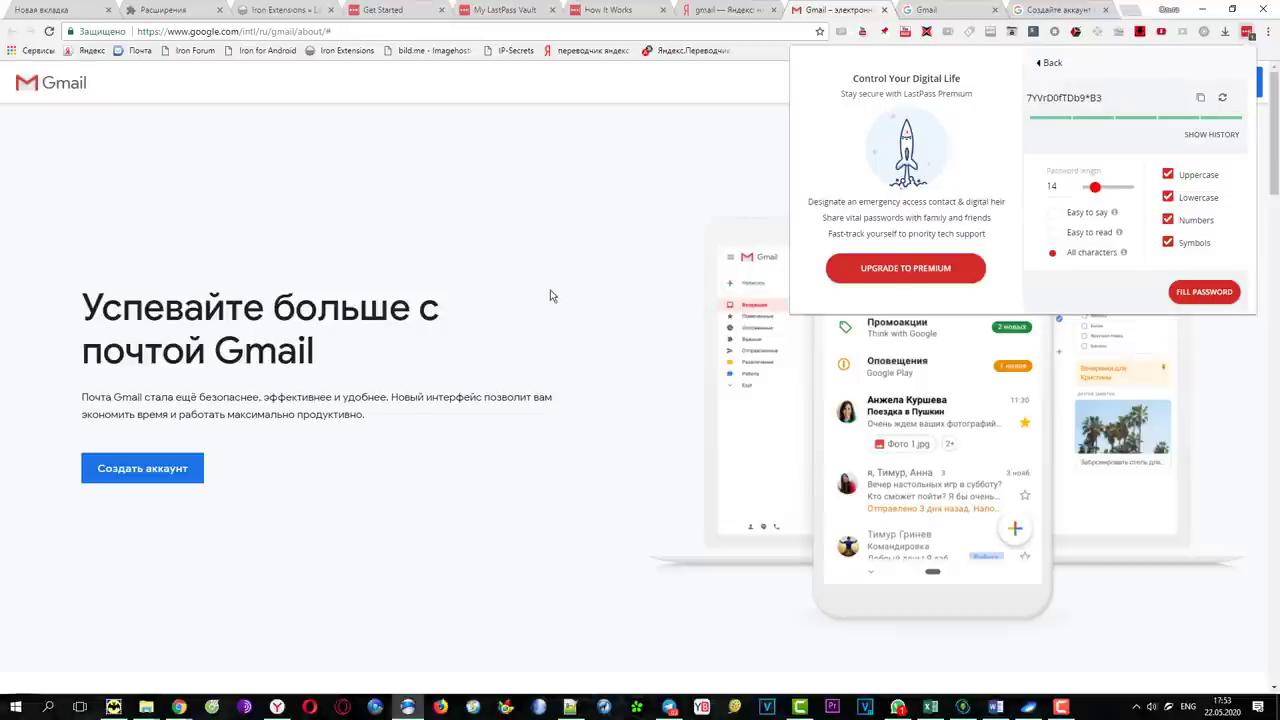
pyautogui.click(623, 283)
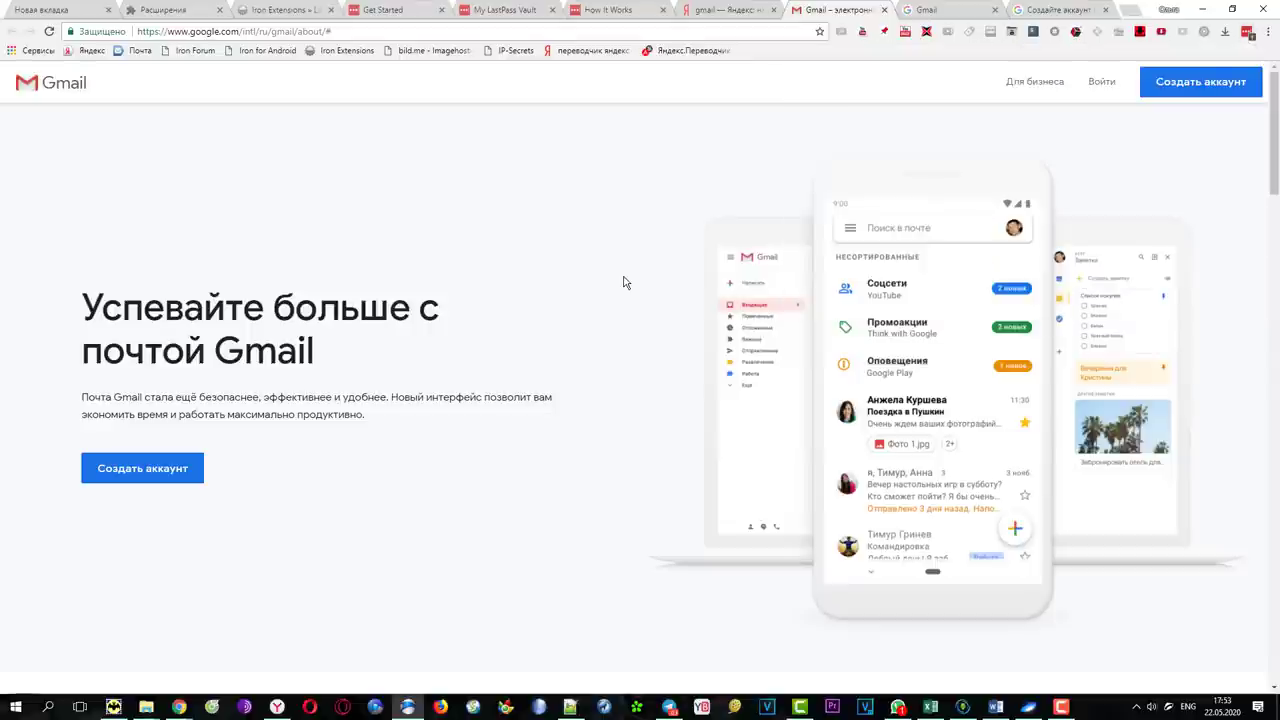